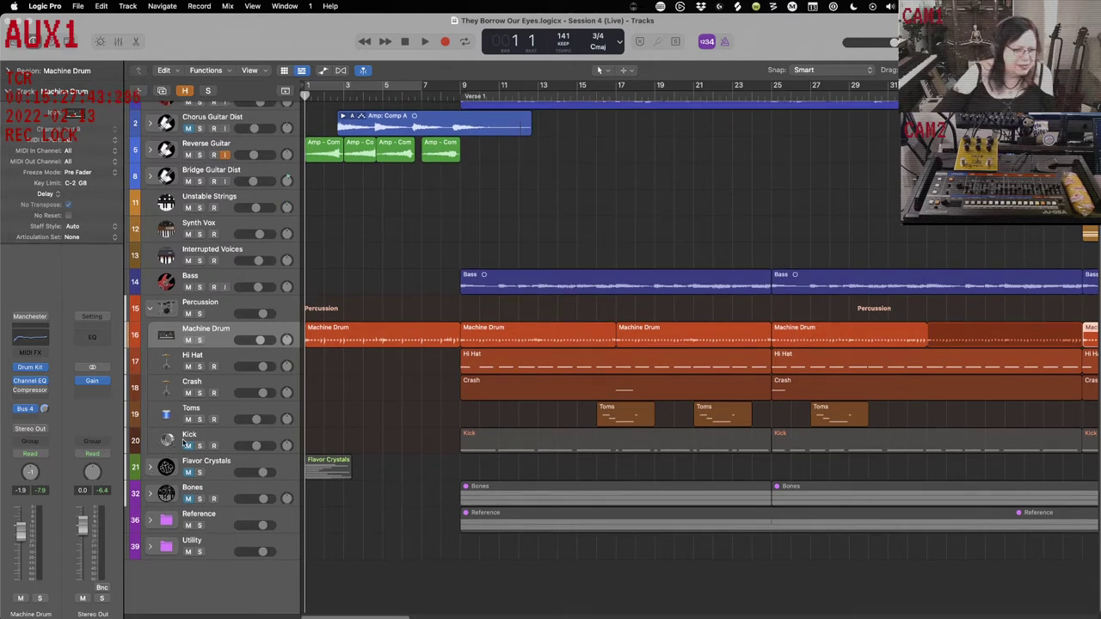
- Expand the Flavor Crystals track stack, unmute the stack, and mute all ten horse tracks inside it
left_click(221, 438)
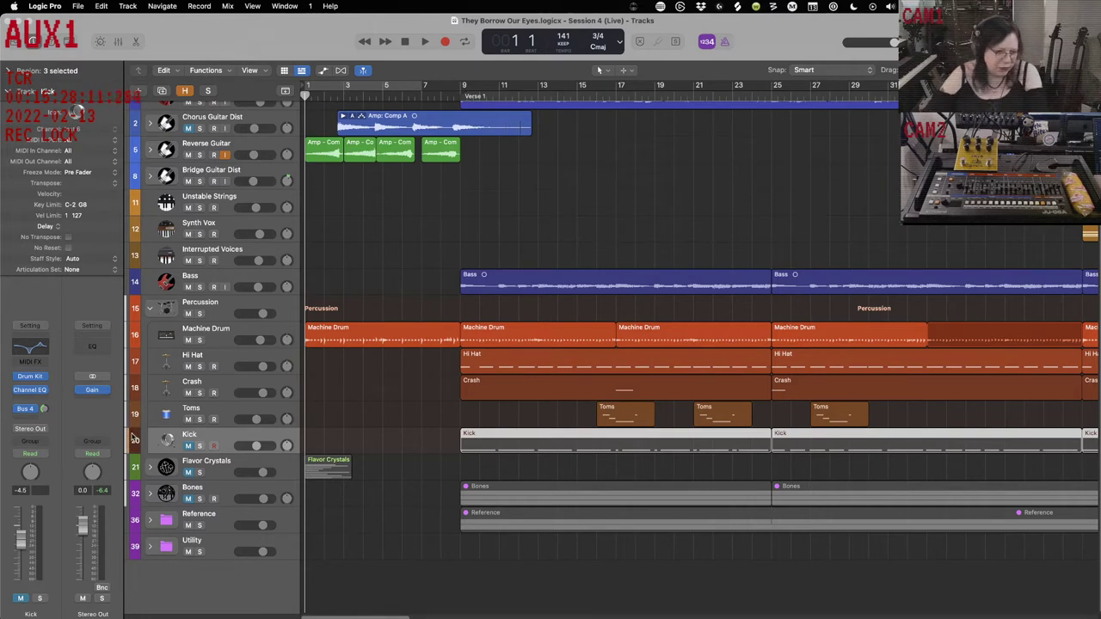
left_click(148, 471)
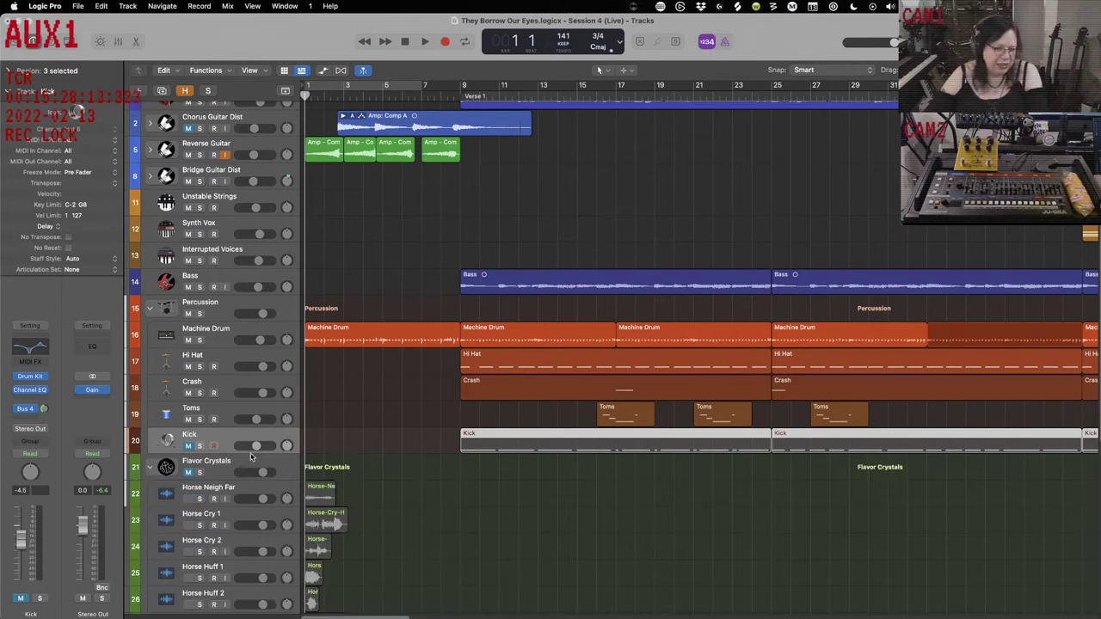
scroll(268, 438, "down", 10)
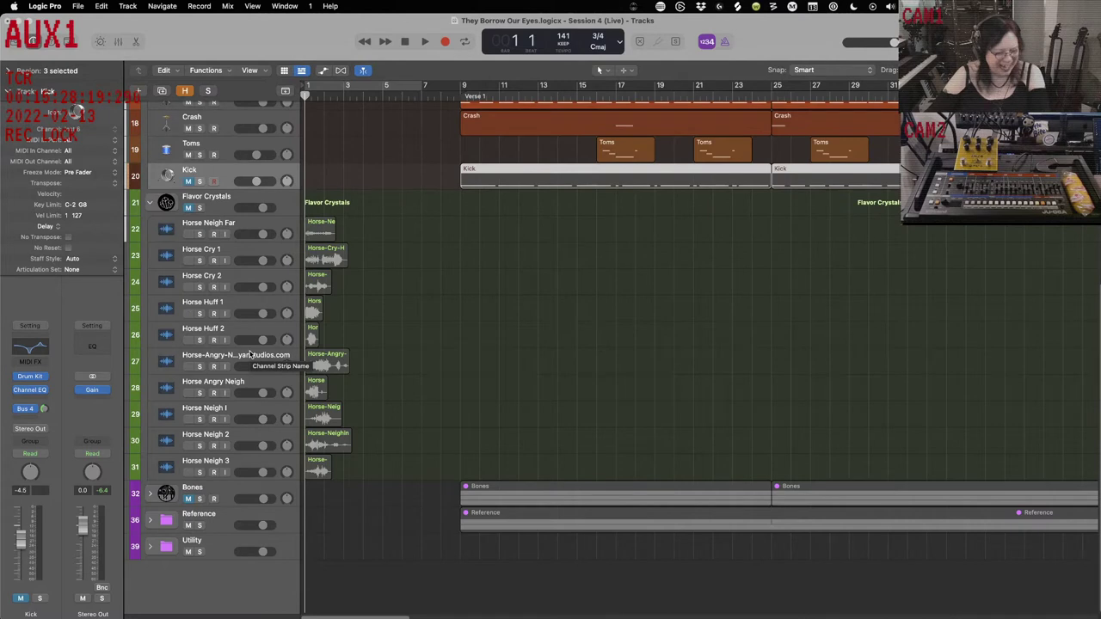
left_click(247, 201)
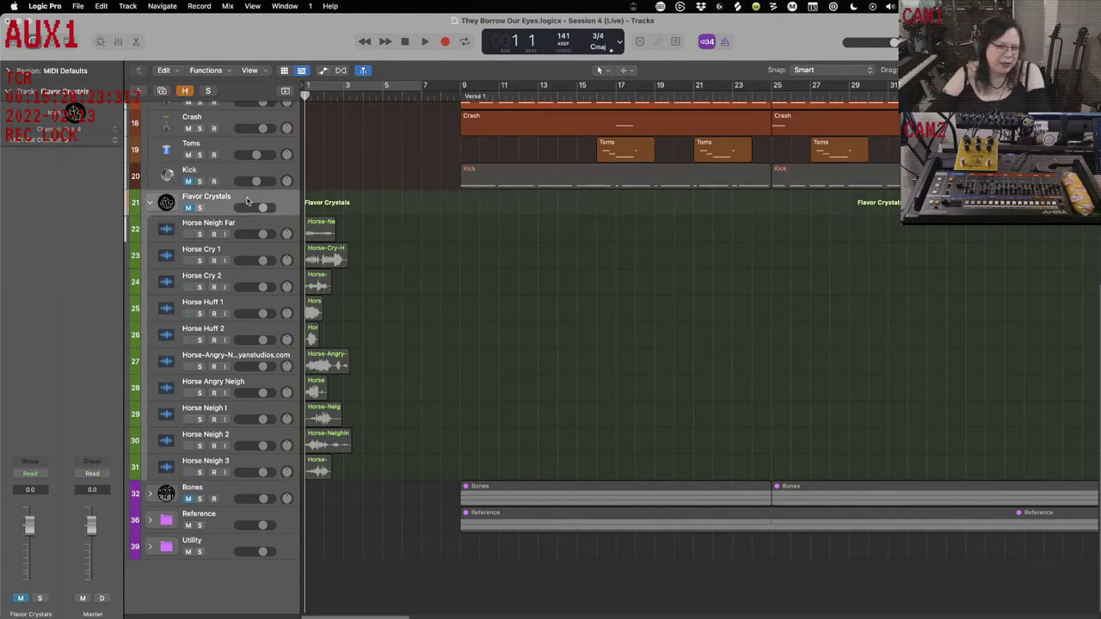
left_click(190, 213)
left_click_drag(189, 233, 181, 475)
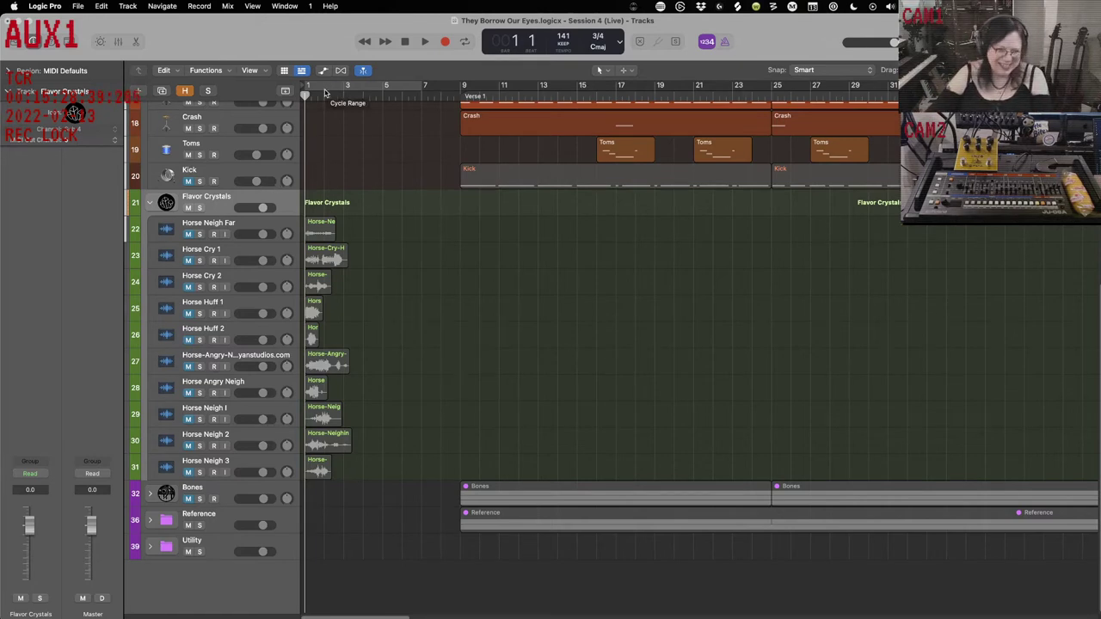
- Solo the Horse Neigh Far track, turn on cycle mode, and audition it briefly
left_click(199, 234)
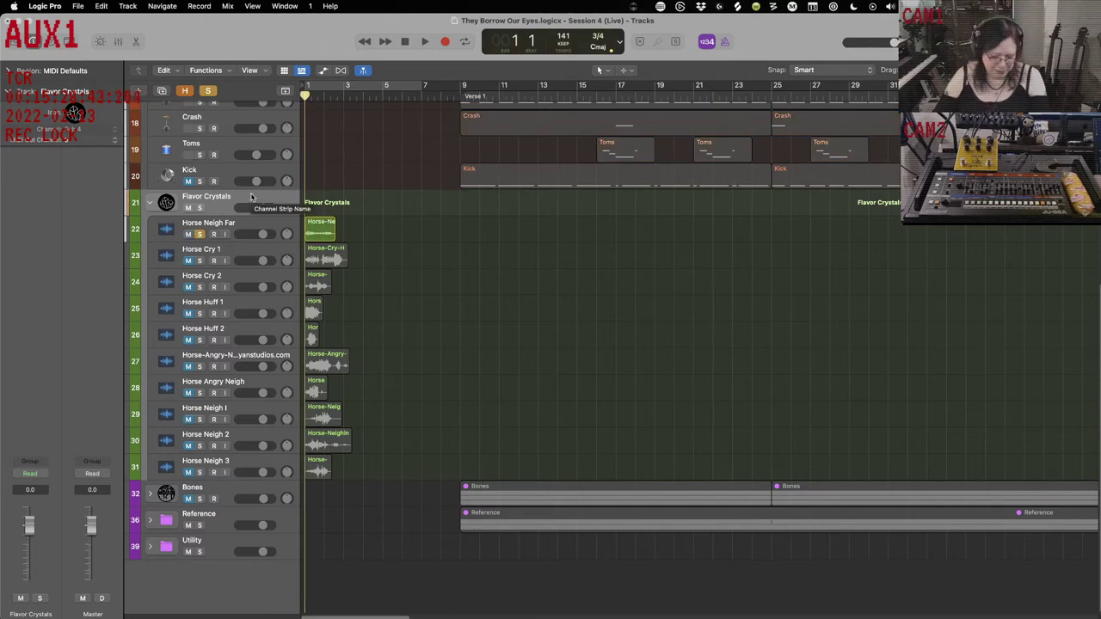
key("c")
key("space")
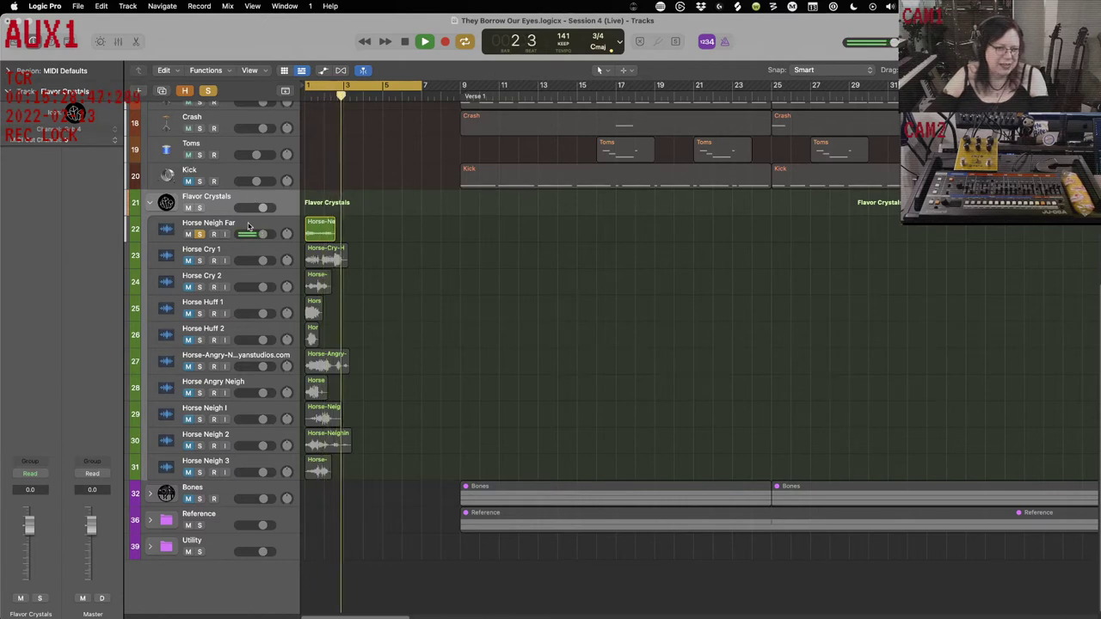
key("space")
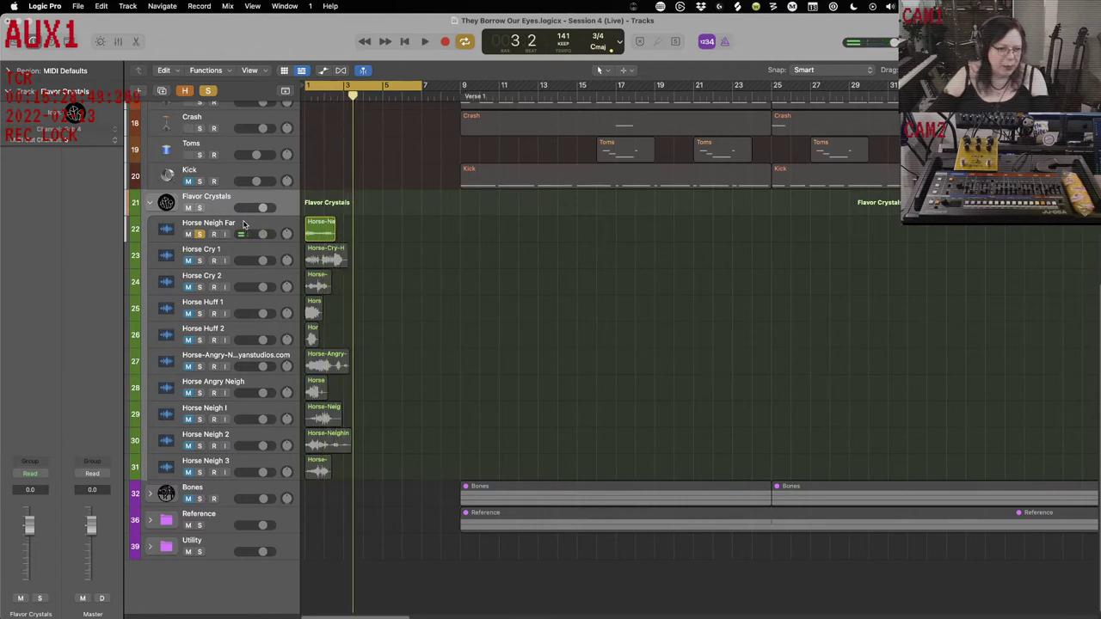
- Add a send to Bus 7 on all ten horse tracks, from Horse Neigh Far through Horse Neigh 3
left_click(243, 226)
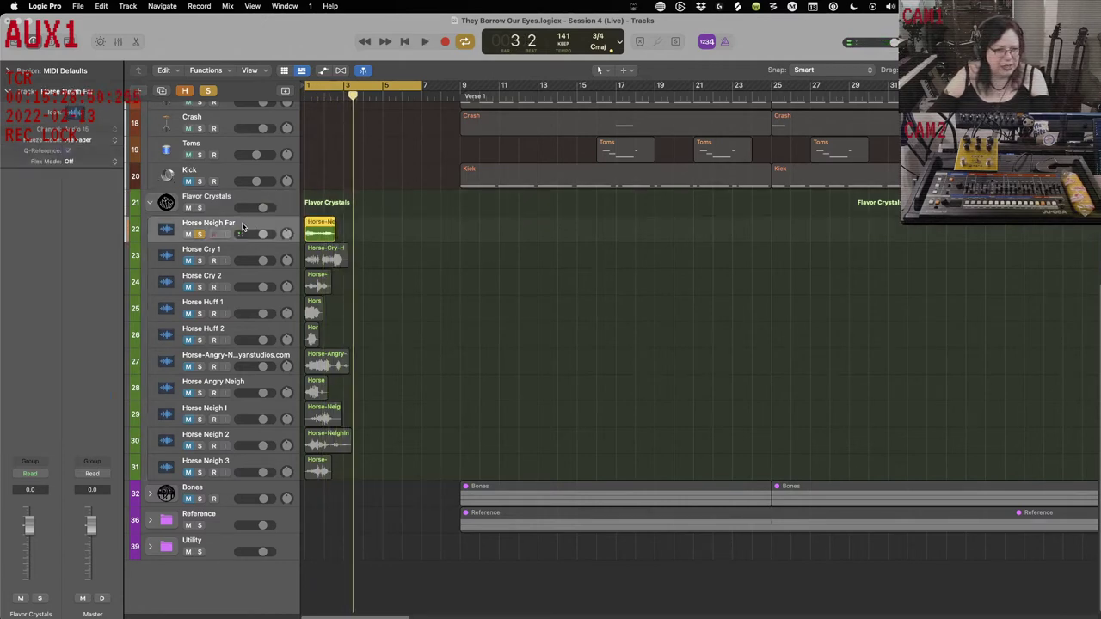
left_click(248, 460, "shift")
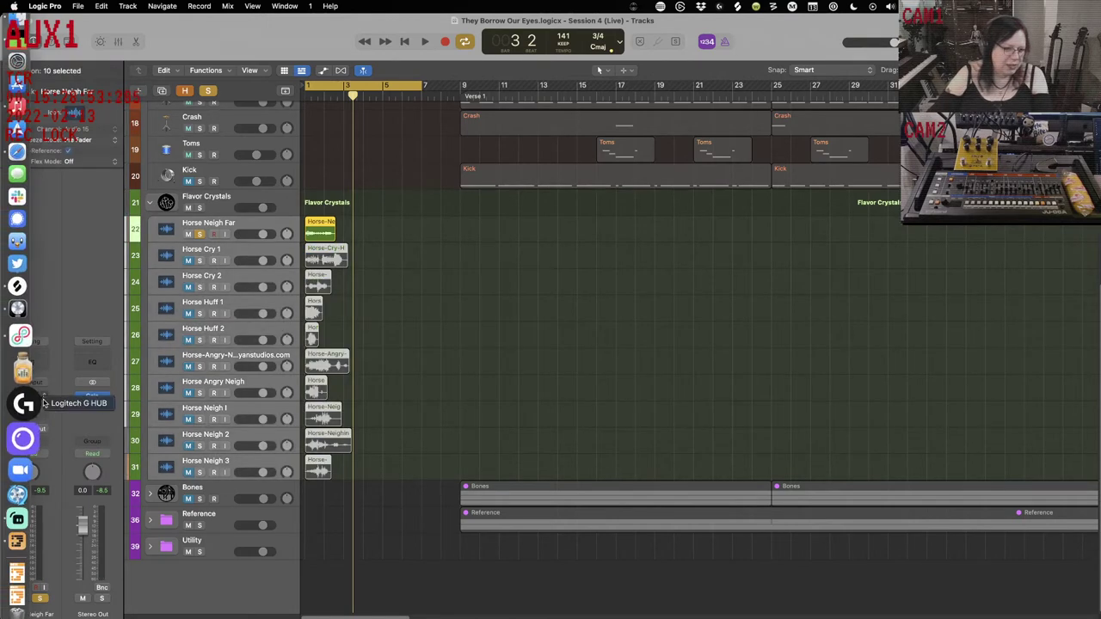
left_click(35, 417)
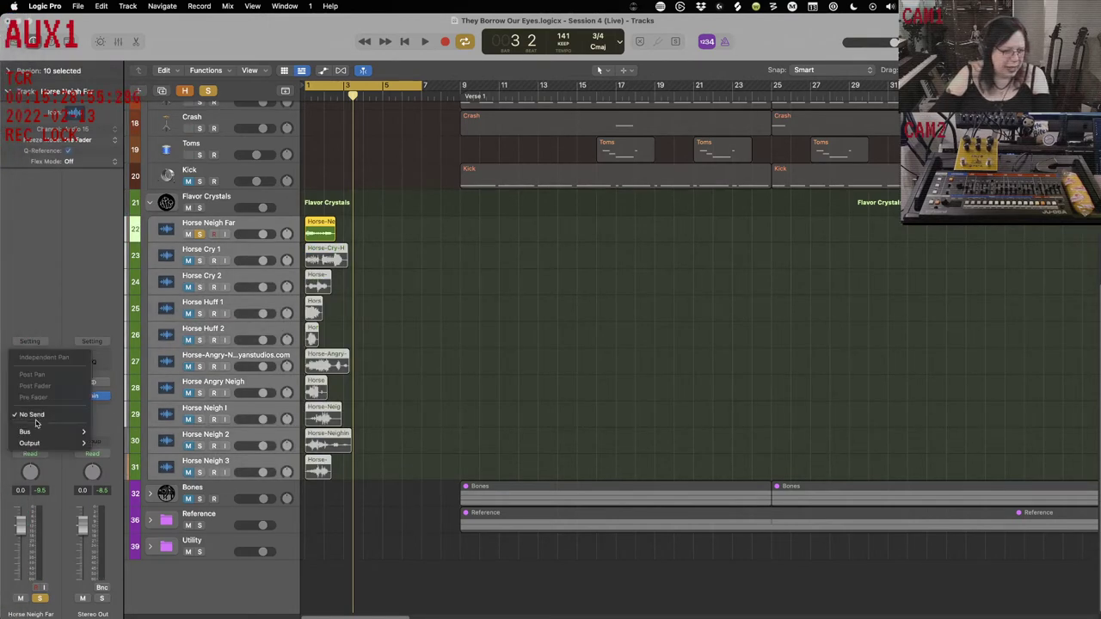
mouse_move(35, 432)
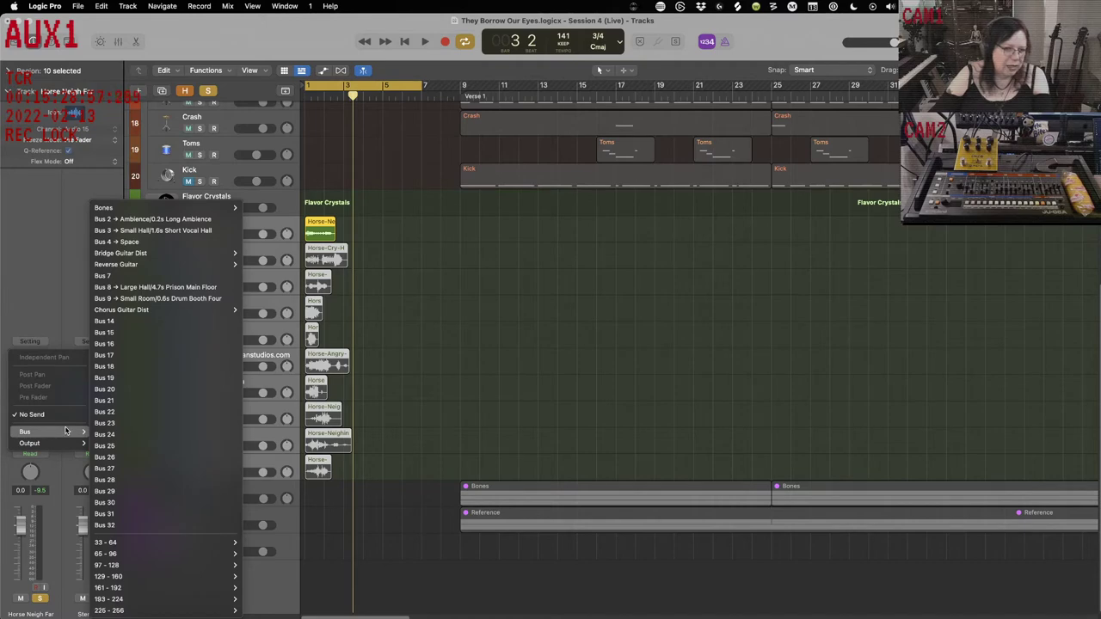
left_click(125, 275)
- Show the mixer and rename the Aux 13 channel fed by Bus 7 to Horse Space
key("x")
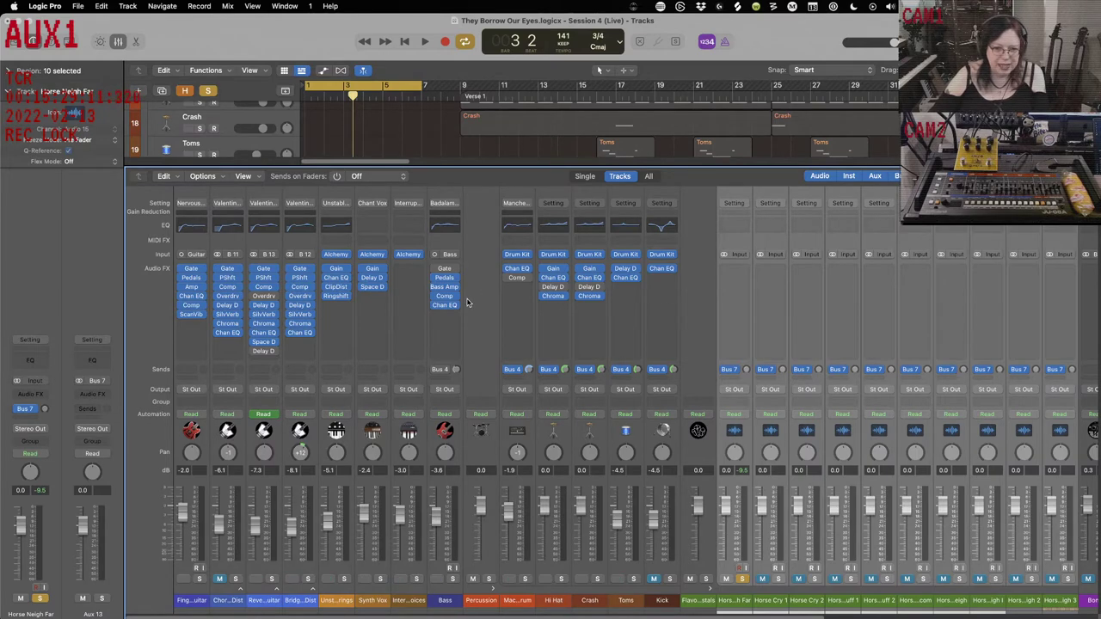
scroll(685, 381, "right", 5)
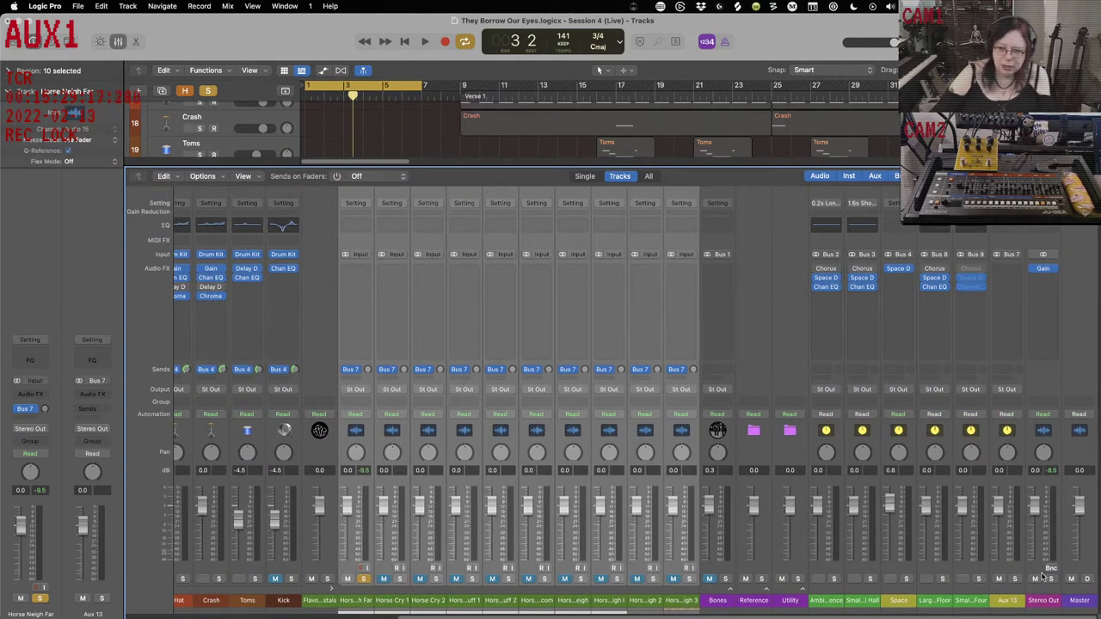
left_click(1006, 599)
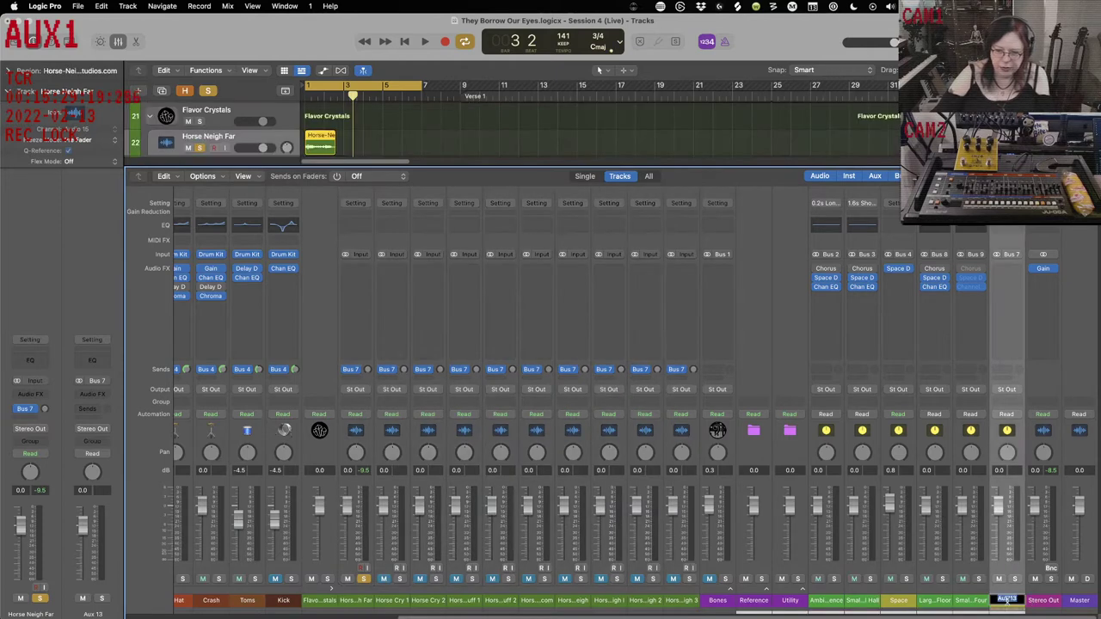
type("Hol")
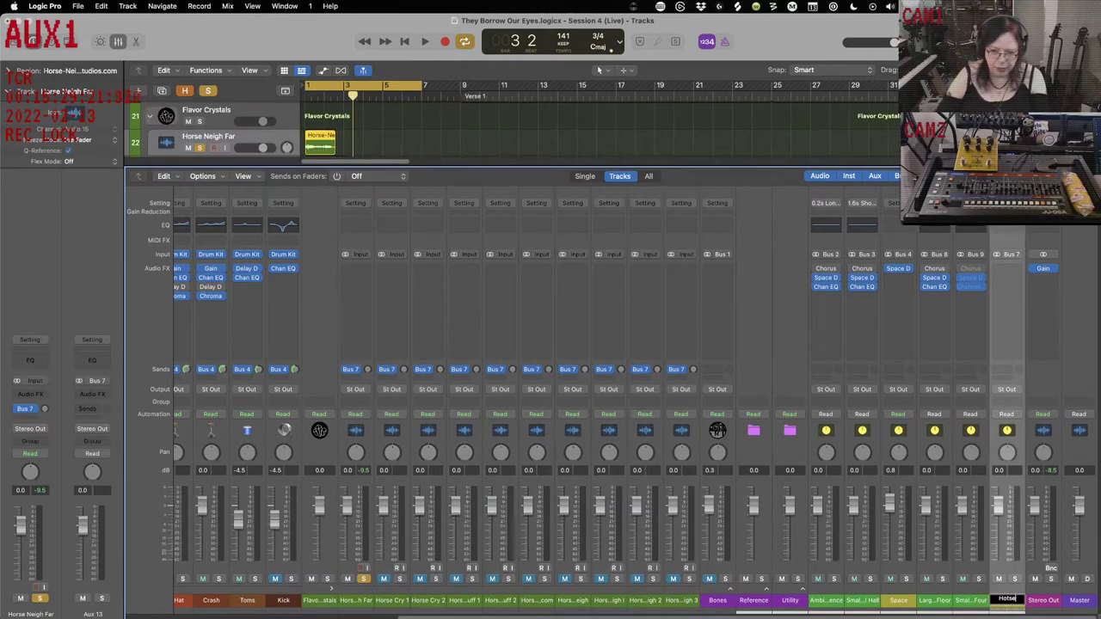
key("BackSpace")
key("BackSpace")
key("BackSpace")
type("Spac")
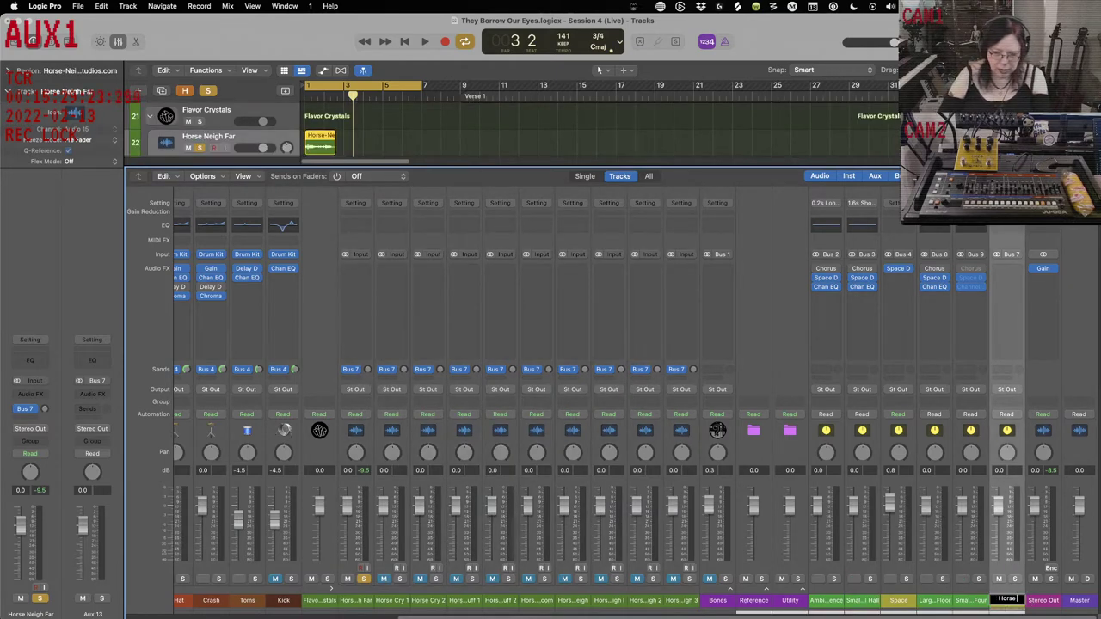
type("e")
key("Return")
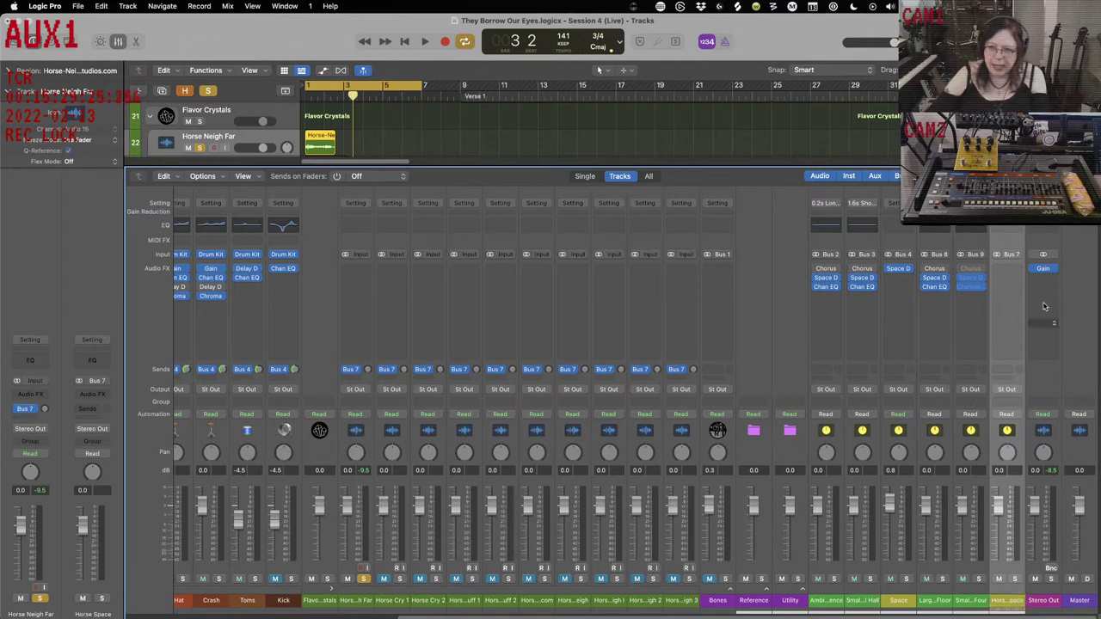
- Insert Space Designer as the first audio effect on the Horse Space aux channel
left_click(1020, 269)
mouse_move(1022, 309)
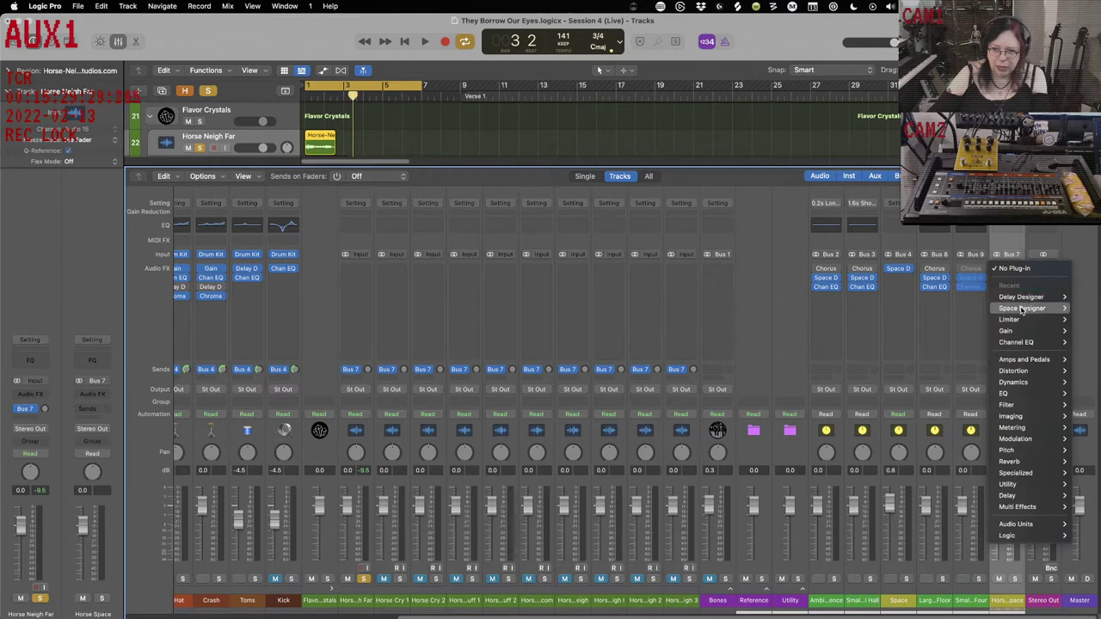
left_click(953, 310)
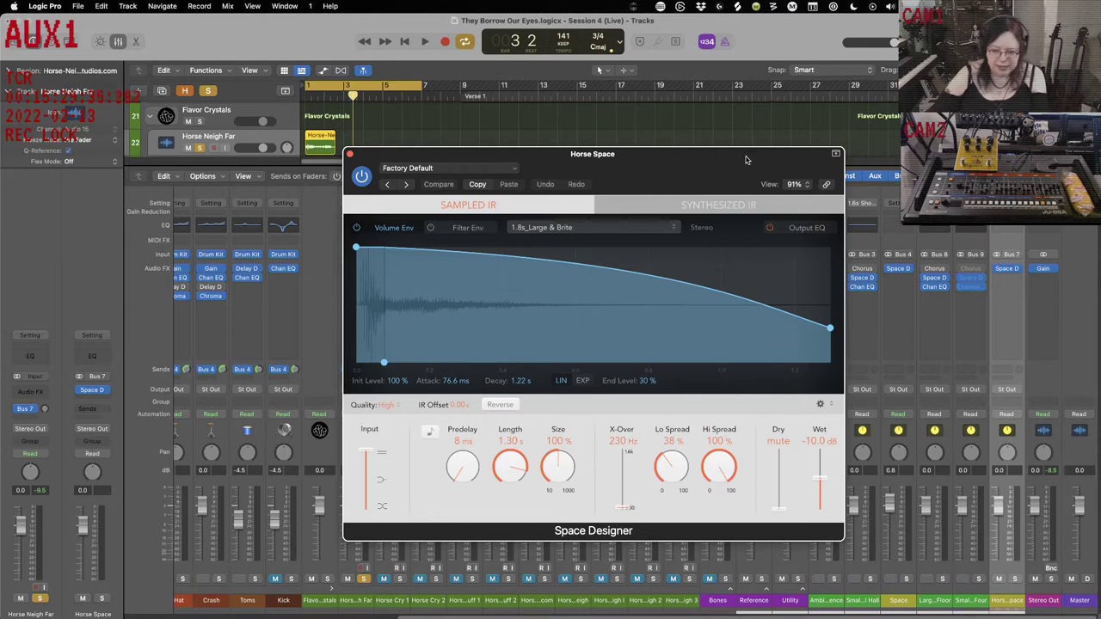
left_click_drag(746, 157, 667, 92)
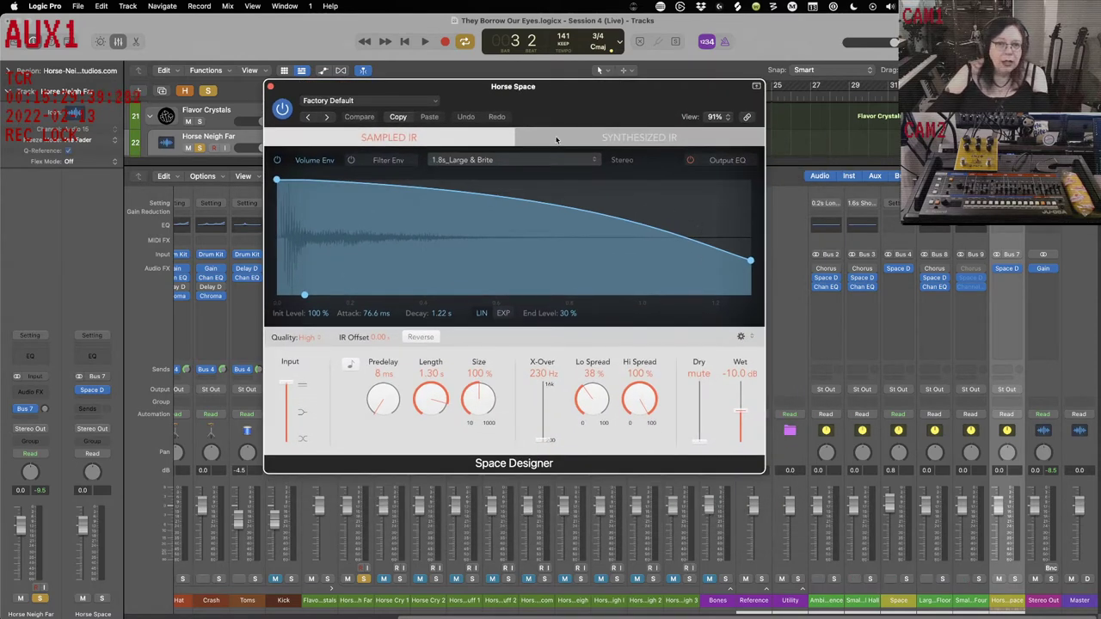
- Load the Three Caws preset in Space Designer and move its window clear of the horse channels
left_click(435, 102)
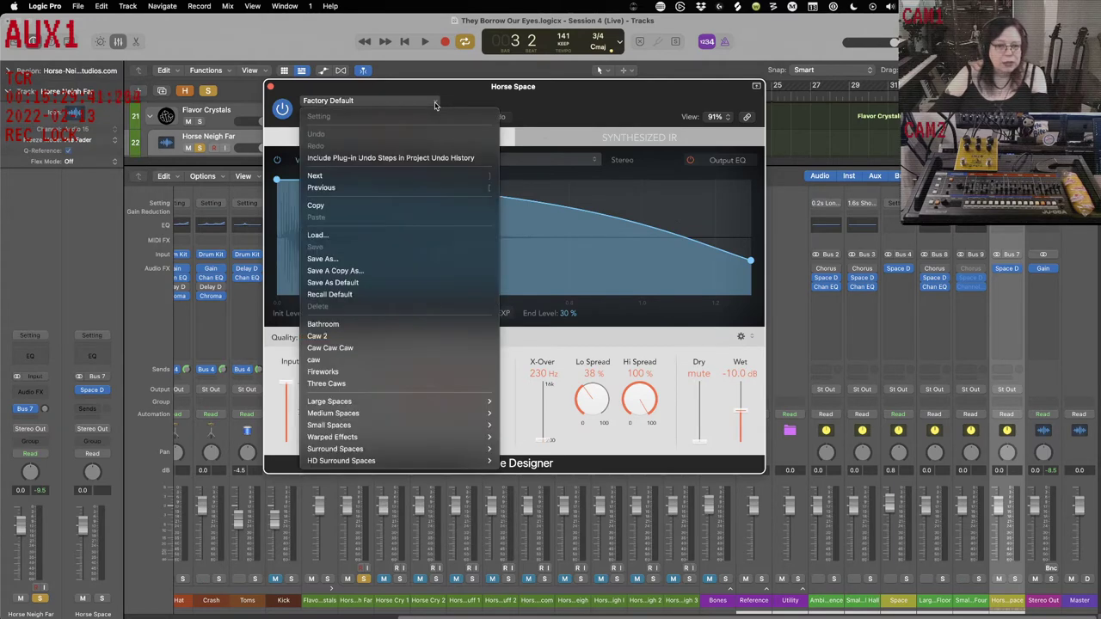
left_click(396, 384)
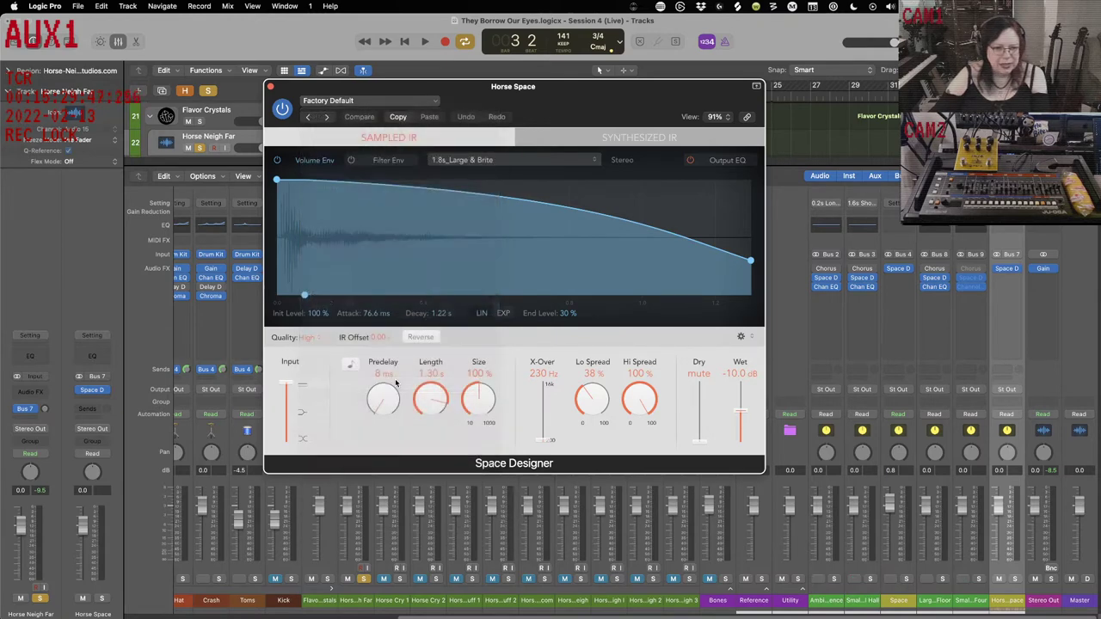
left_click_drag(397, 87, 706, 80)
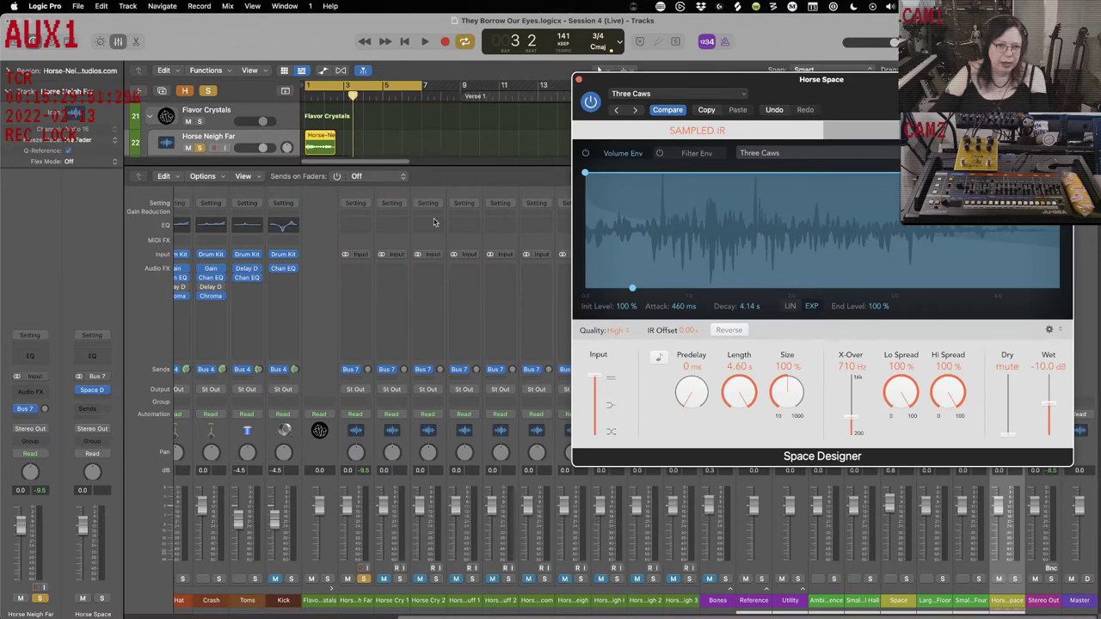
- Raise the Bus 7 send level on Horse Neigh Far and set Space Designer's wet level to 0.0 dB
left_click(293, 144)
scroll(290, 139, "up", 2)
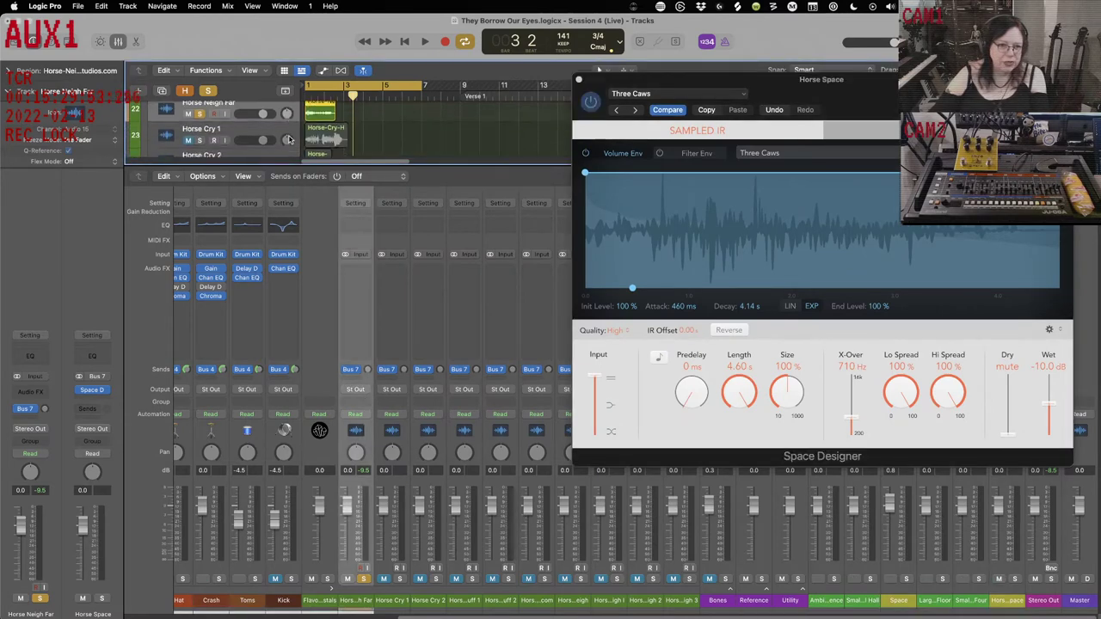
scroll(289, 142, "down", 2)
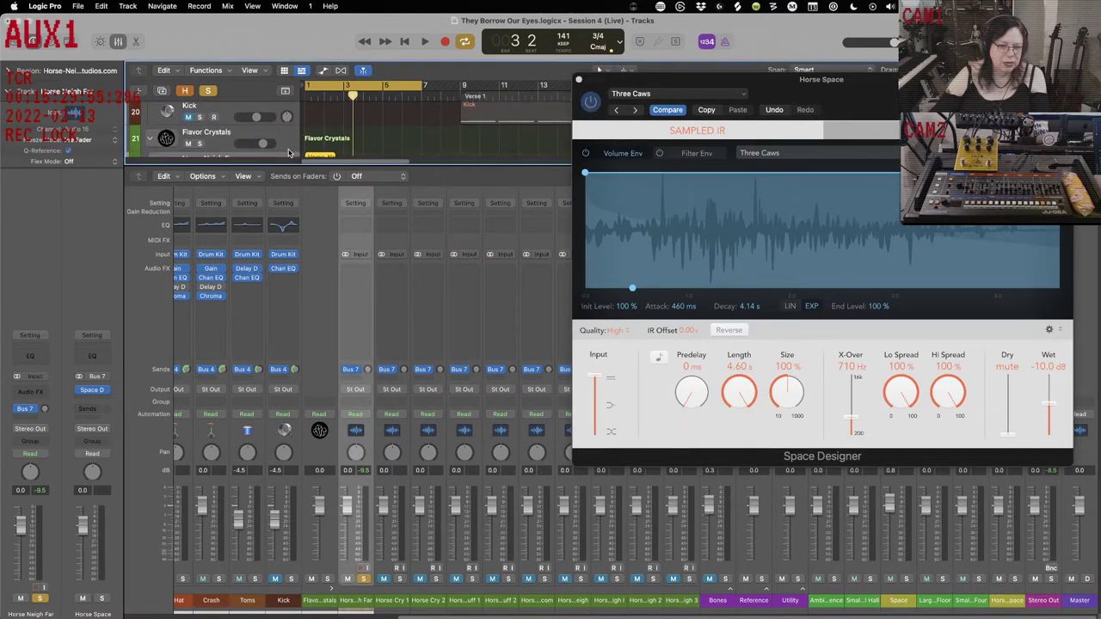
scroll(289, 150, "down", 1)
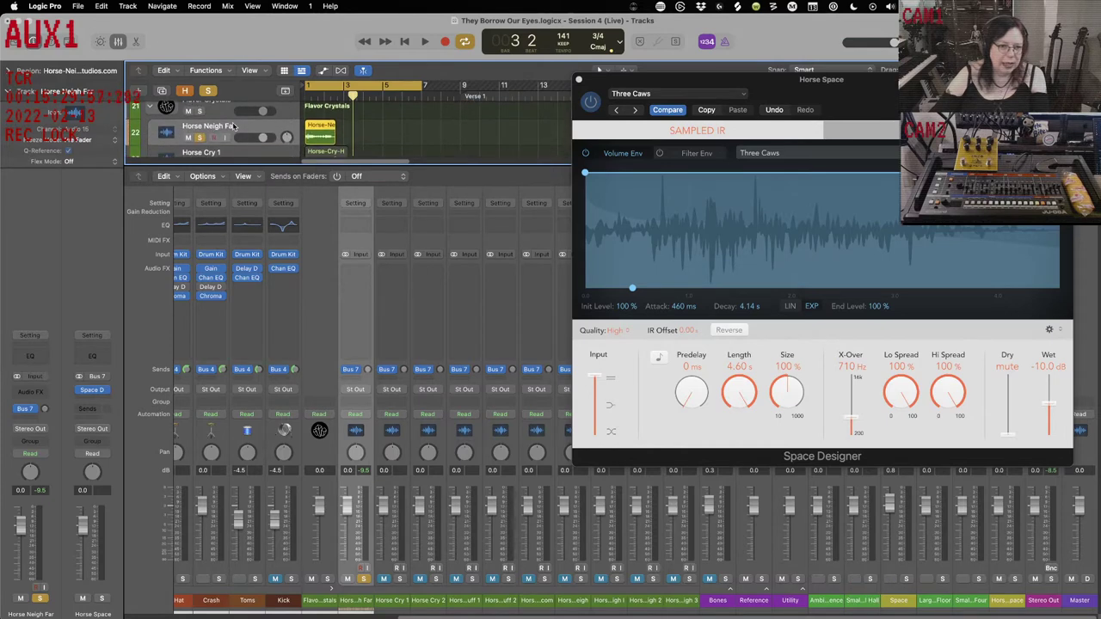
left_click_drag(44, 411, 43, 391)
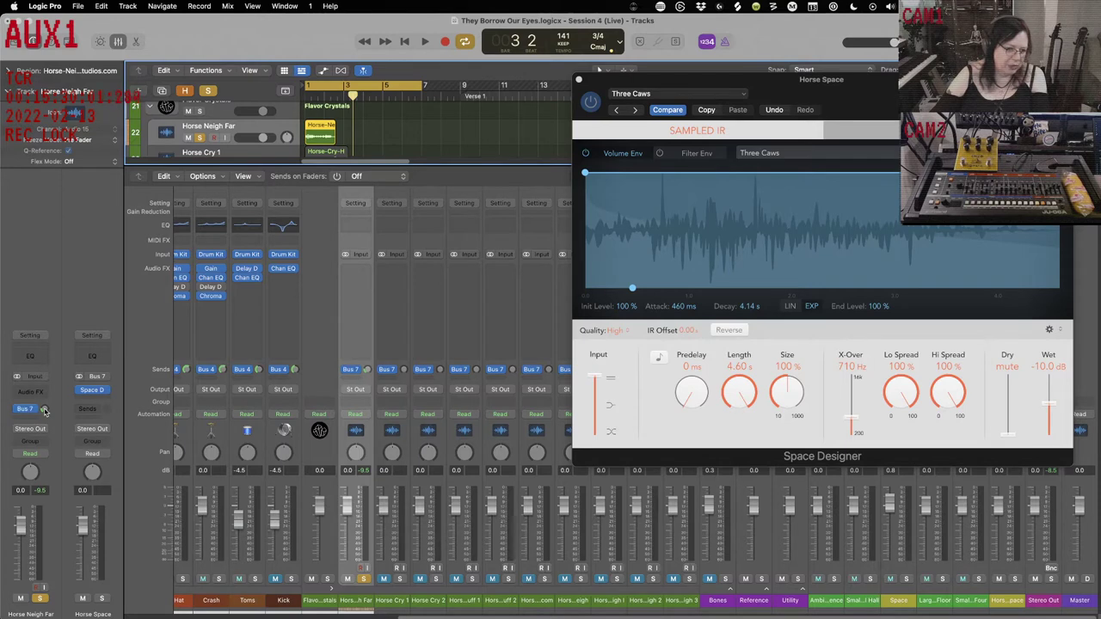
left_click_drag(45, 411, 49, 397)
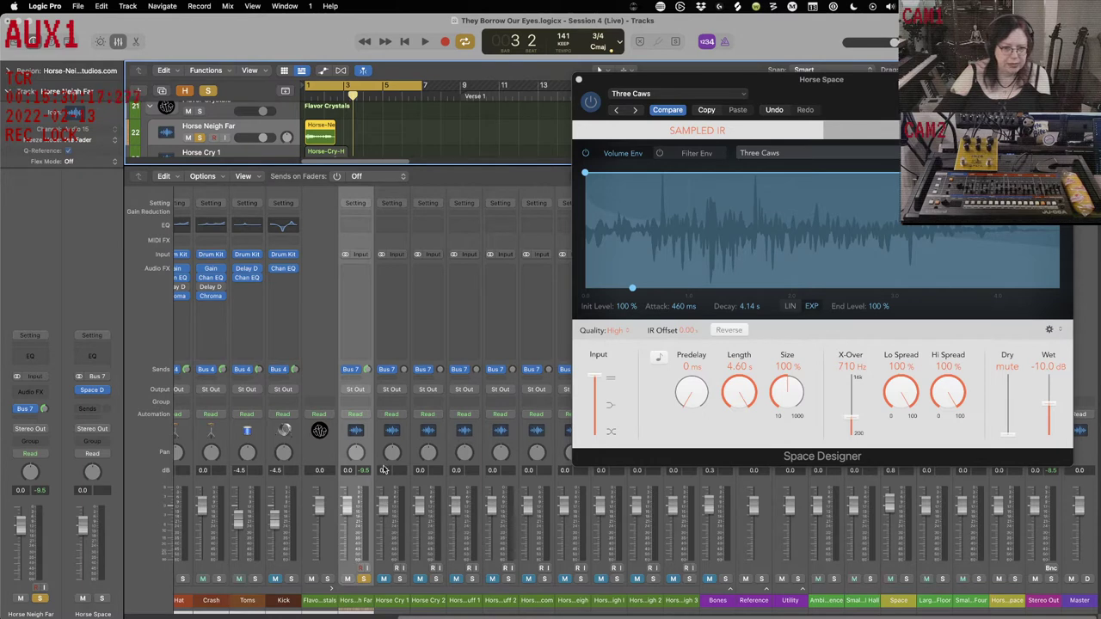
left_click_drag(1049, 406, 1049, 386)
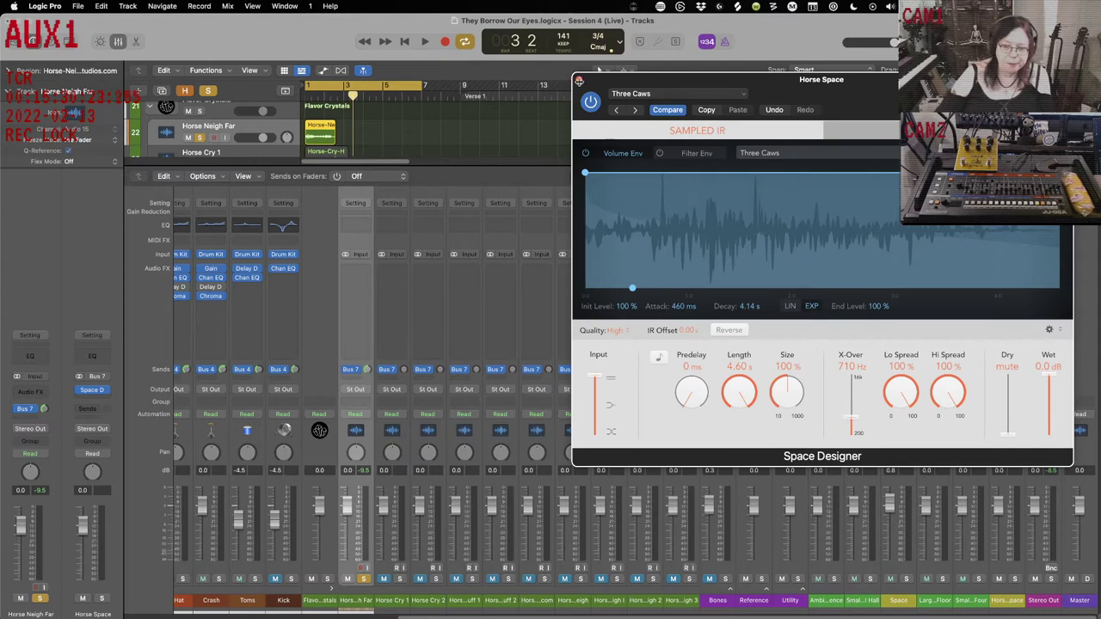
- Hide the mixer and play the soloed Horse Neigh Far track through the Three Caws reverb from the project start
left_click_drag(622, 83, 432, 153)
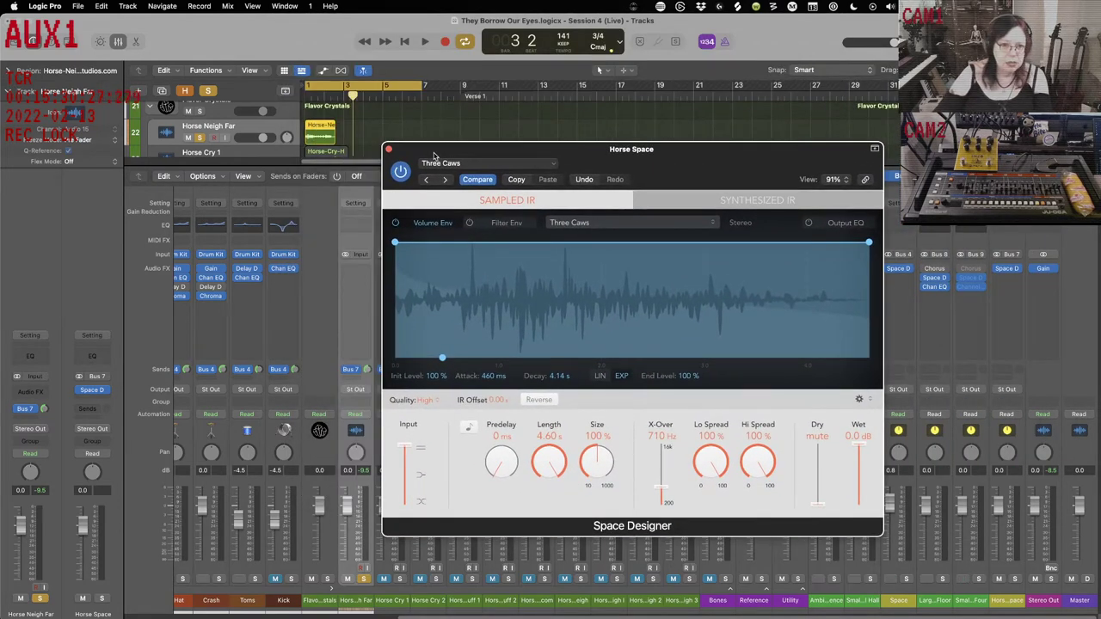
key("x")
key("Return")
key("space")
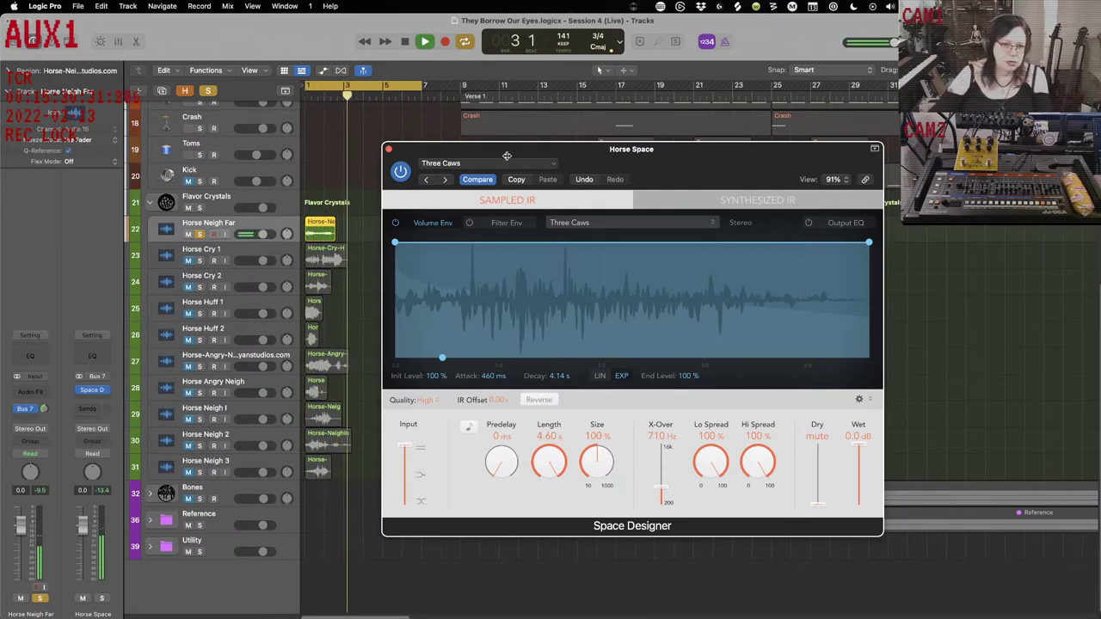
left_click(284, 227)
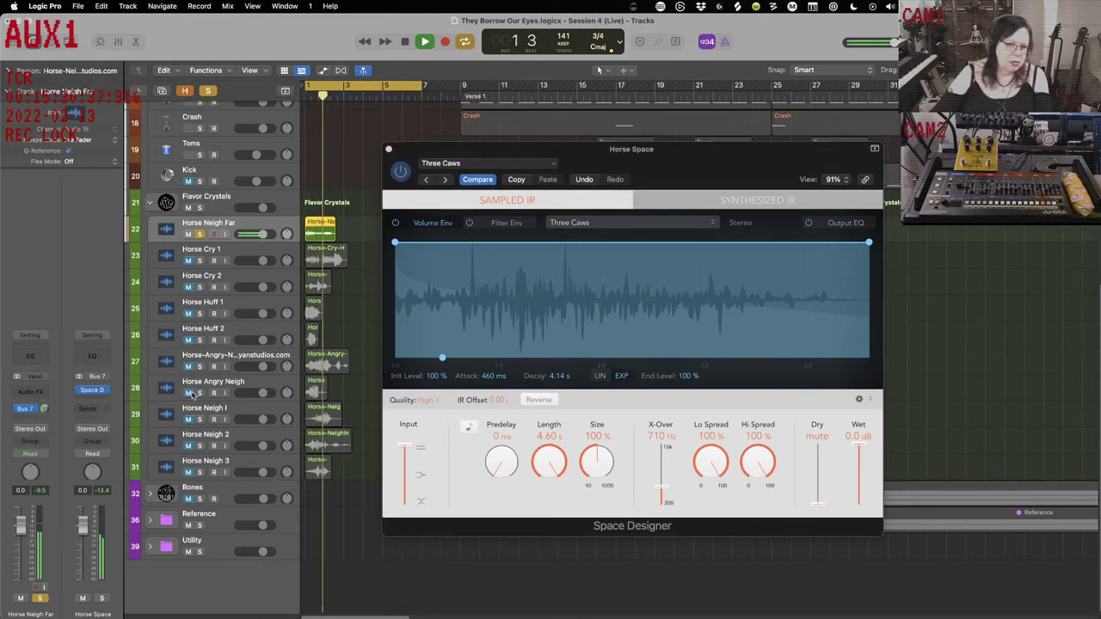
- Load the 140 BPM Twisted Wind preset from the Ghost Rhythms warped effects in Space Designer and set its size to 340%
left_click(552, 165)
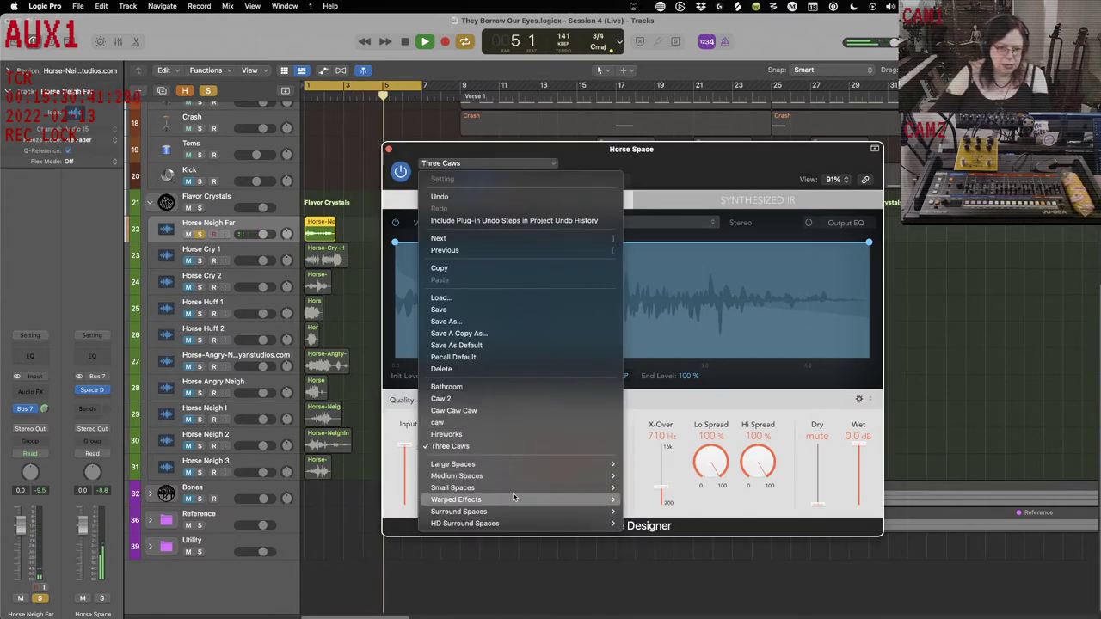
mouse_move(602, 500)
mouse_move(645, 546)
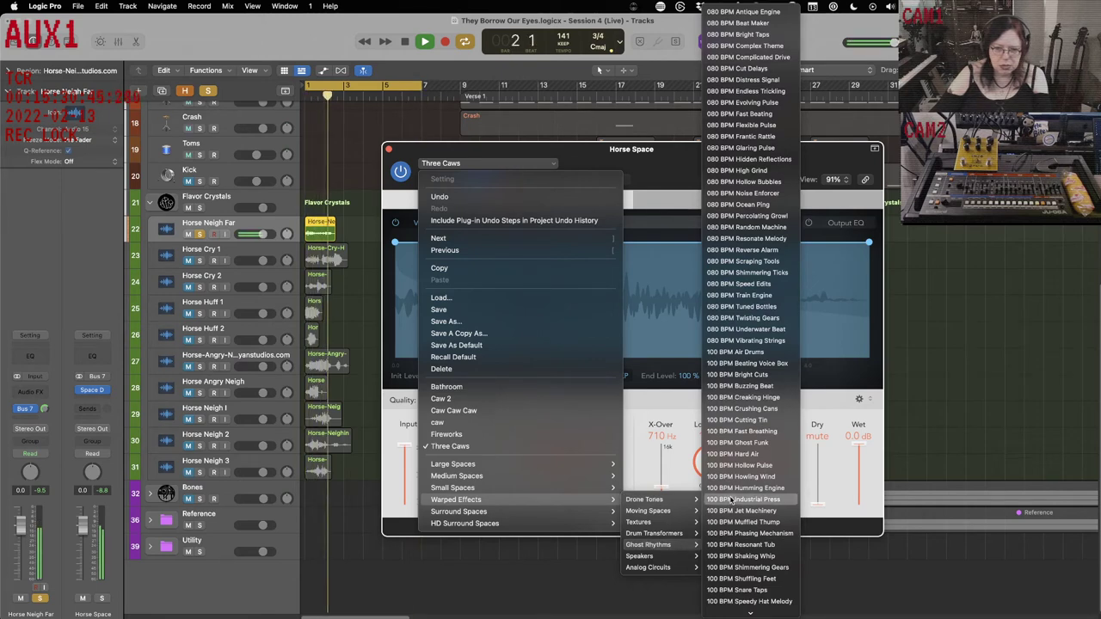
scroll(732, 502, "down", 3)
scroll(721, 488, "down", 15)
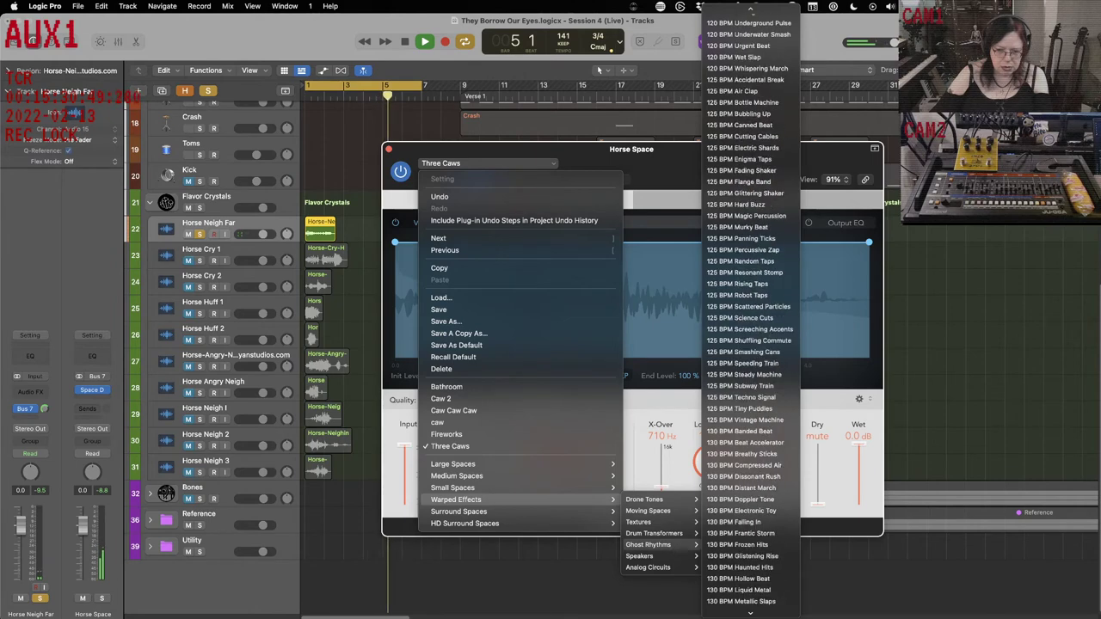
left_click(713, 566)
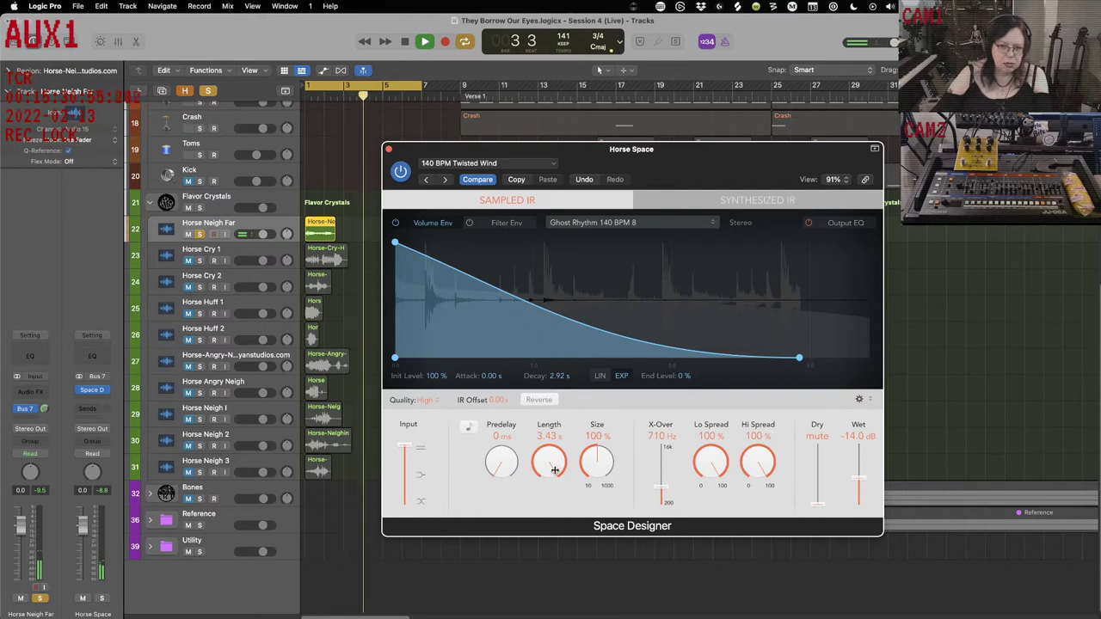
left_click_drag(594, 468, 609, 462)
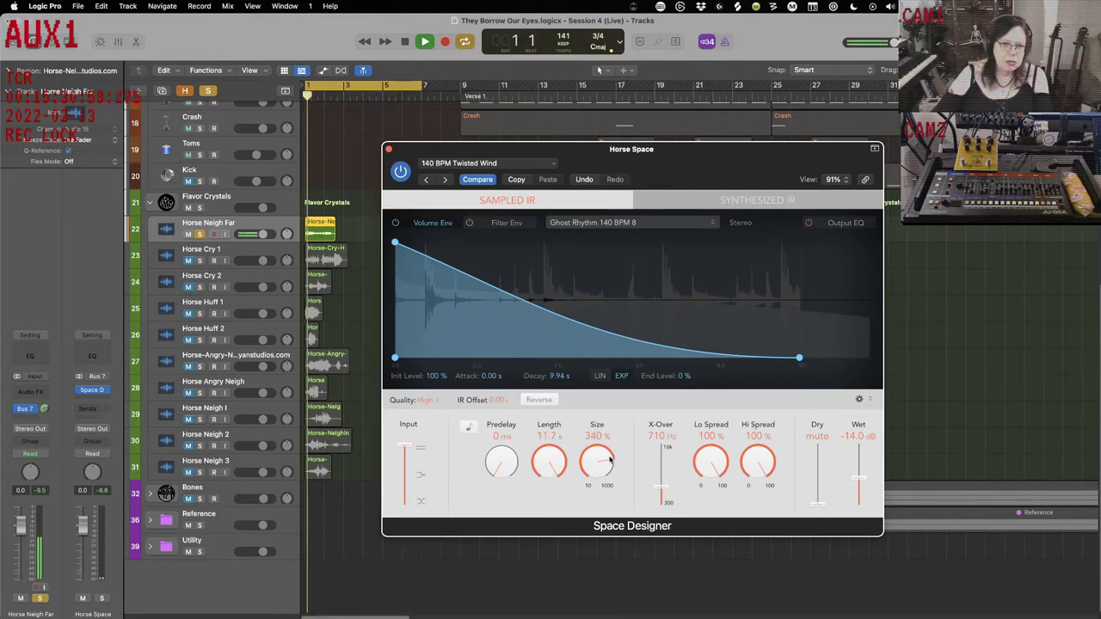
- Shorten the cycle range to end at bar 5
left_click_drag(421, 85, 384, 86)
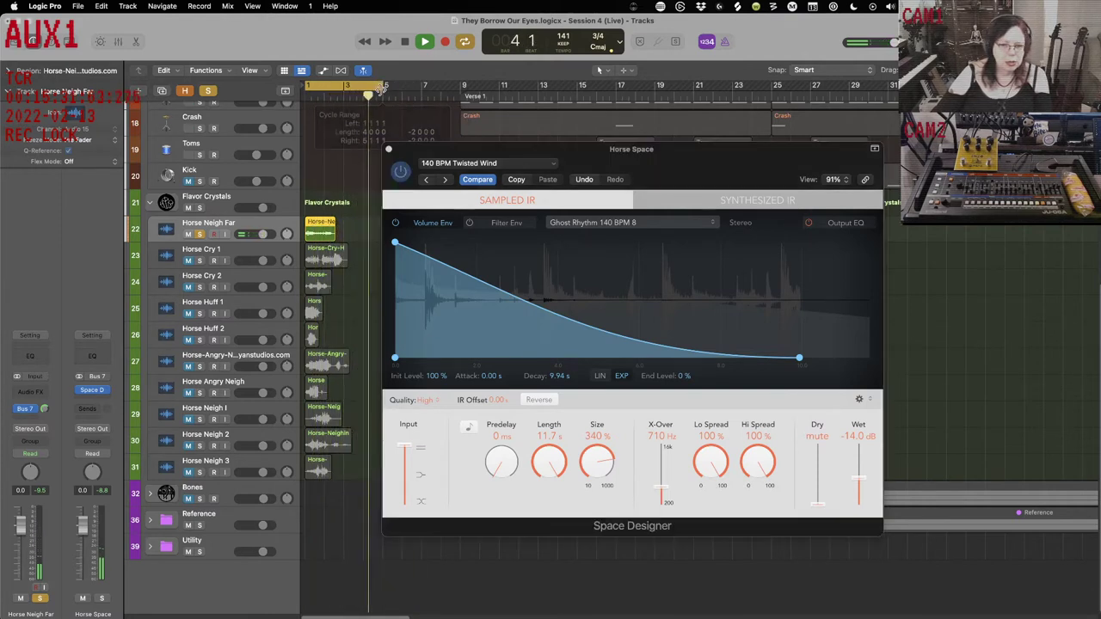
- Try the 100 BPM Ghost Funk preset in Space Designer with the wet level at 0.0 dB and the size at 390%
left_click(502, 164)
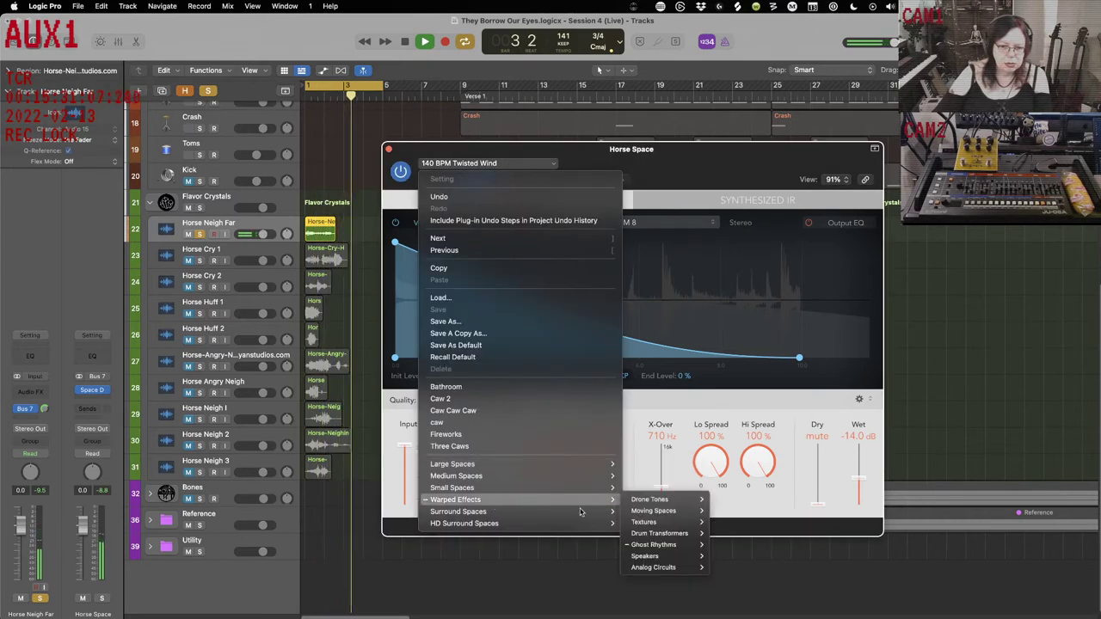
mouse_move(551, 500)
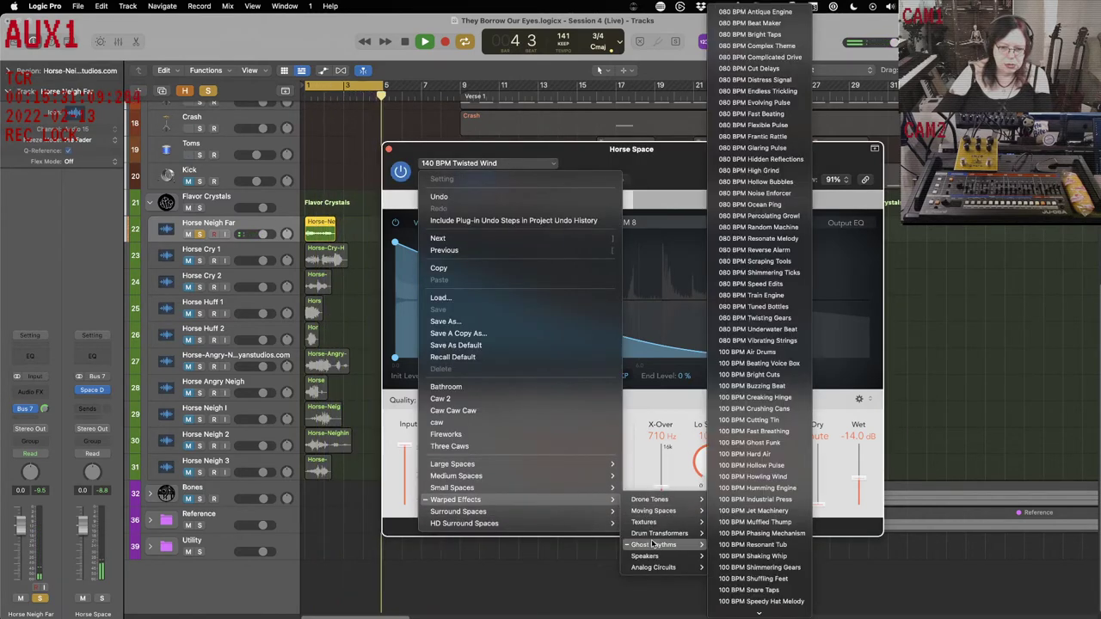
mouse_move(709, 548)
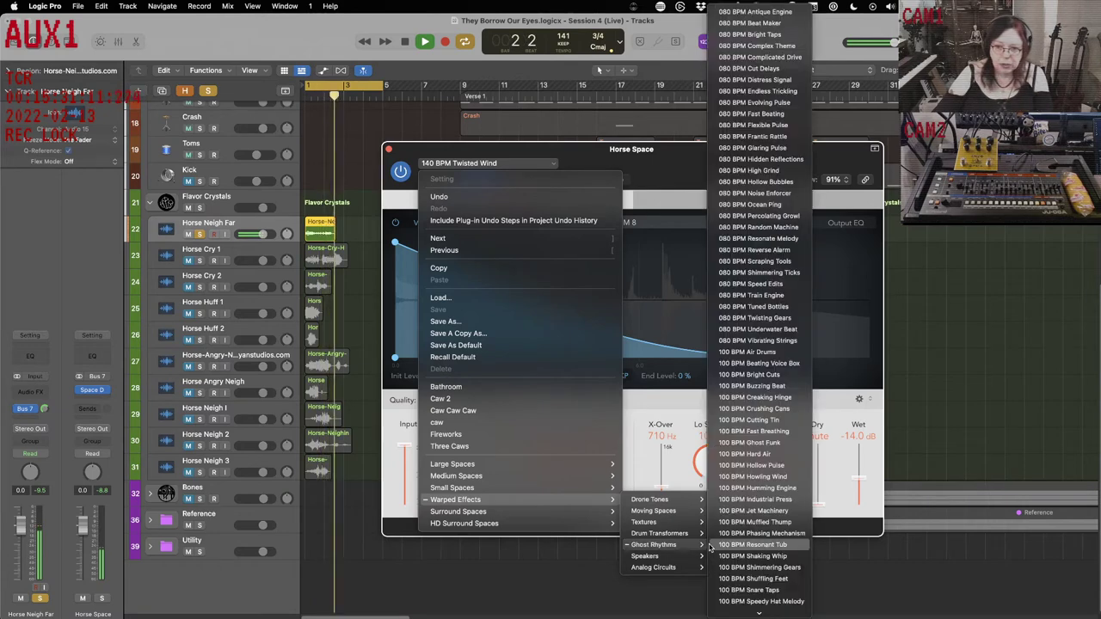
left_click(777, 448)
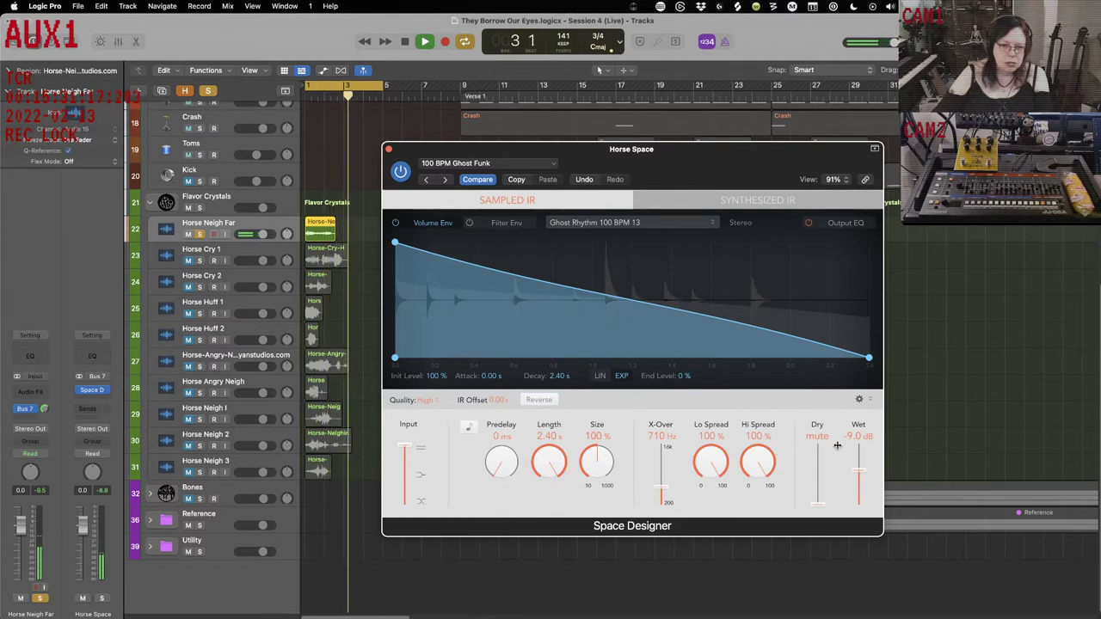
left_click_drag(859, 471, 863, 439)
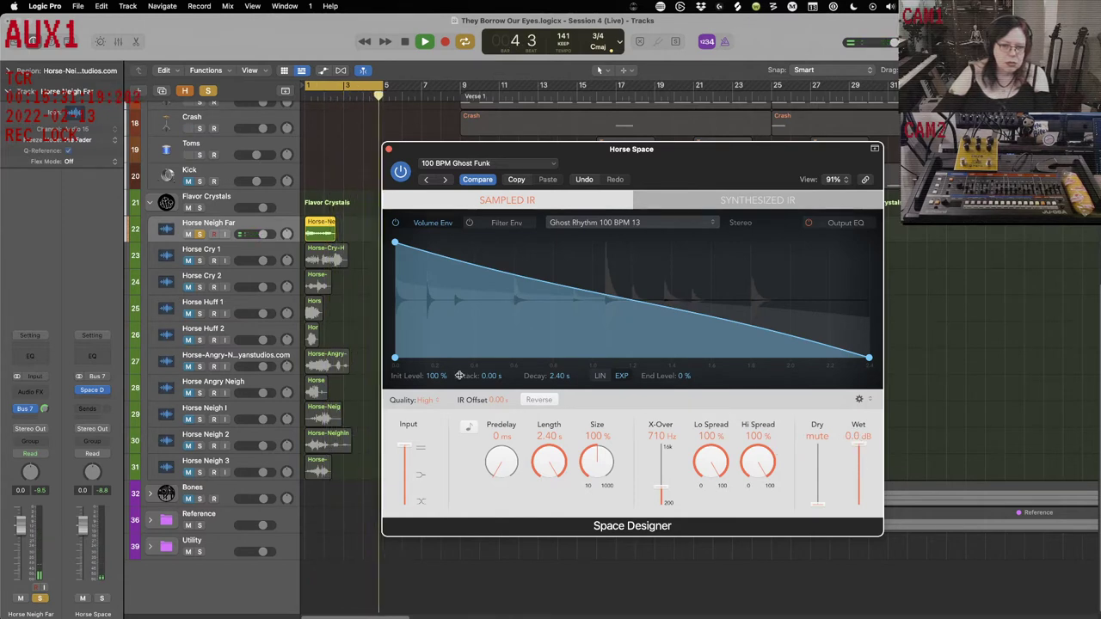
left_click(45, 408)
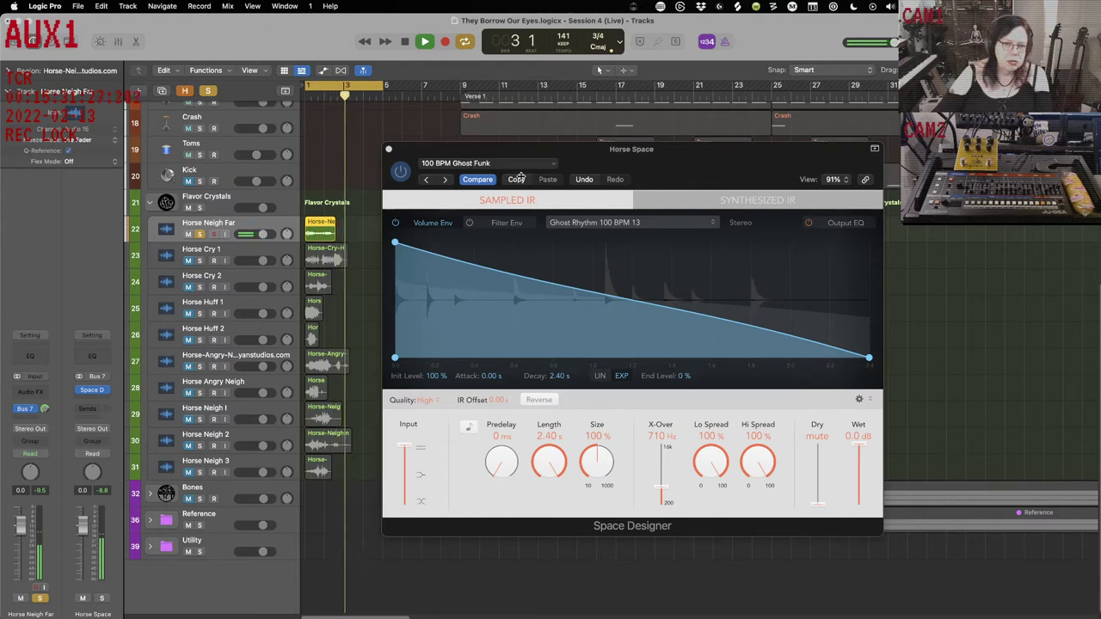
left_click_drag(582, 466, 600, 267)
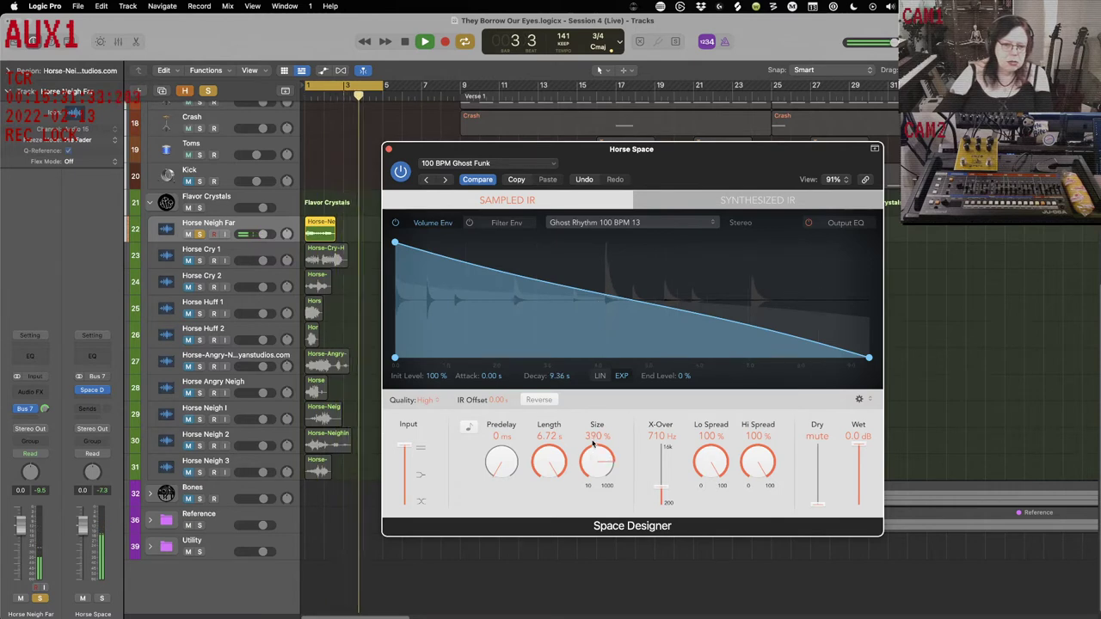
- Load the 100 BPM Industrial Press preset with a size of 370%, and close Space Designer once playback is stopped
left_click(534, 164)
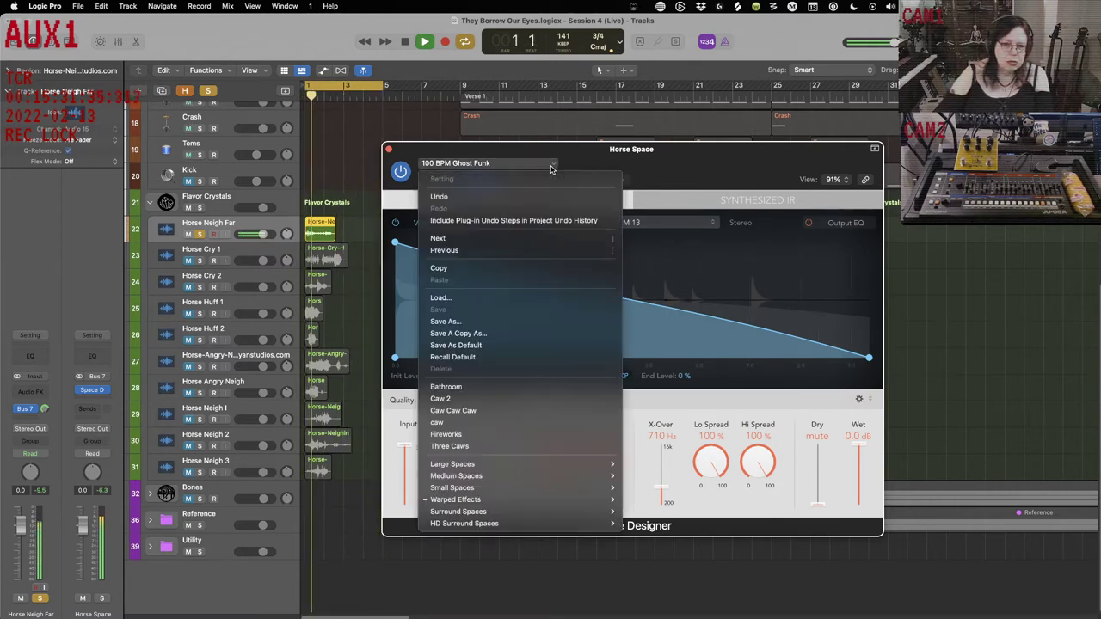
mouse_move(525, 500)
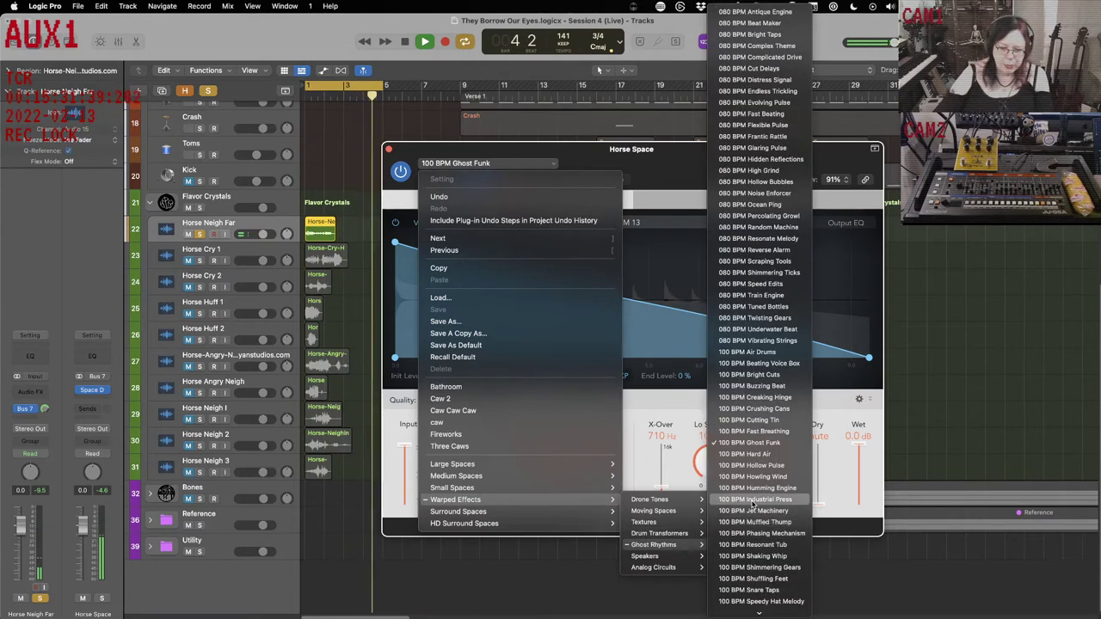
key("Escape")
key("]")
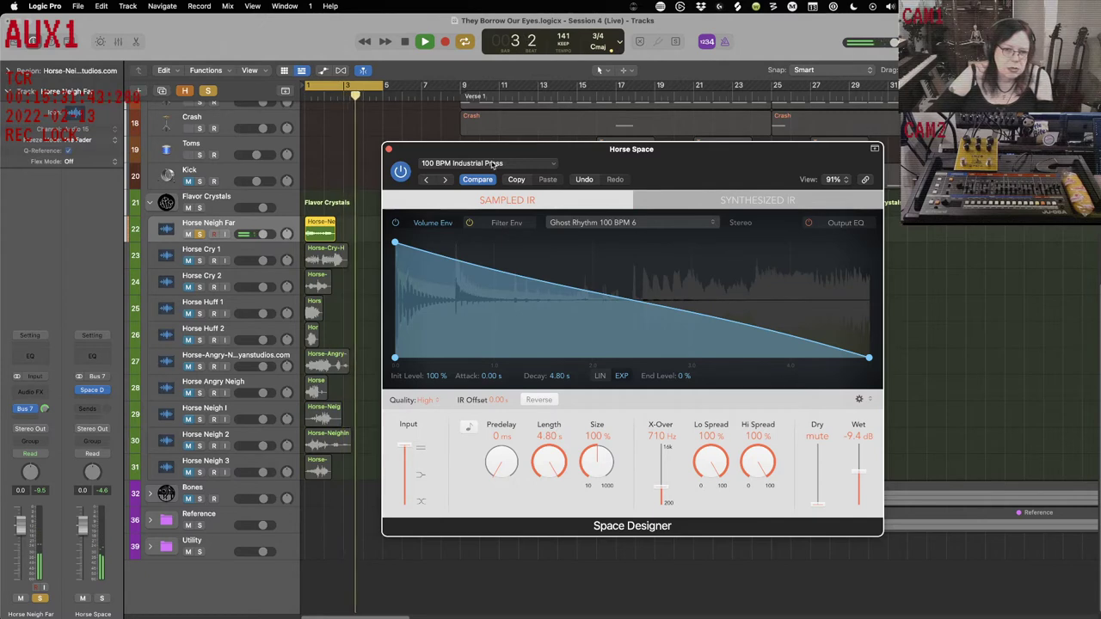
mouse_move(597, 462)
left_mouse_down()
mouse_move(578, 401)
mouse_move(588, 460)
left_mouse_up()
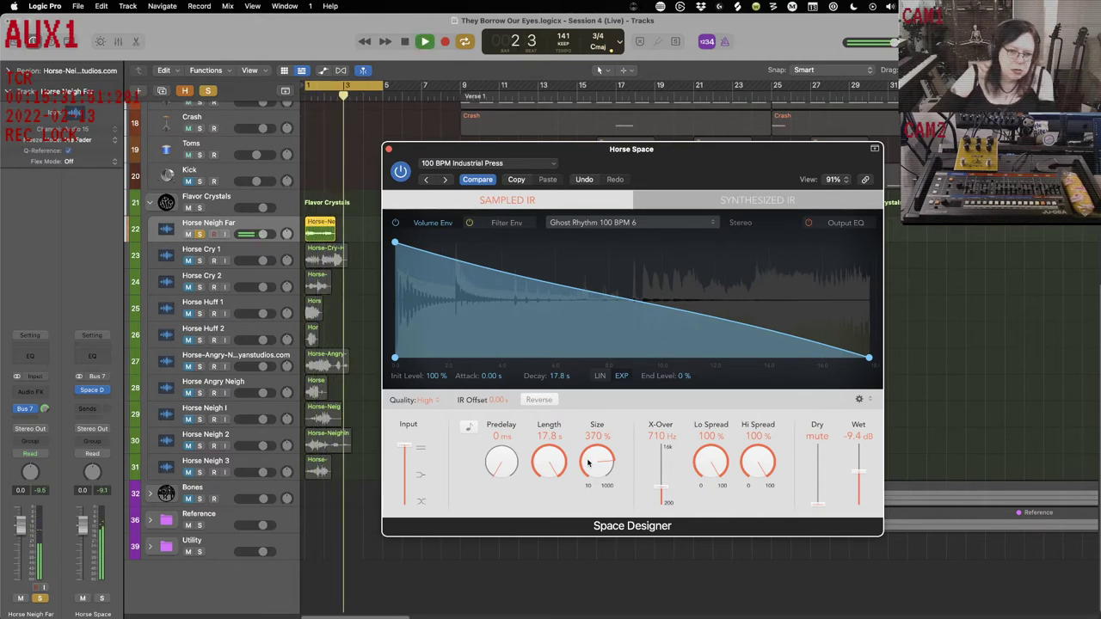
key("space")
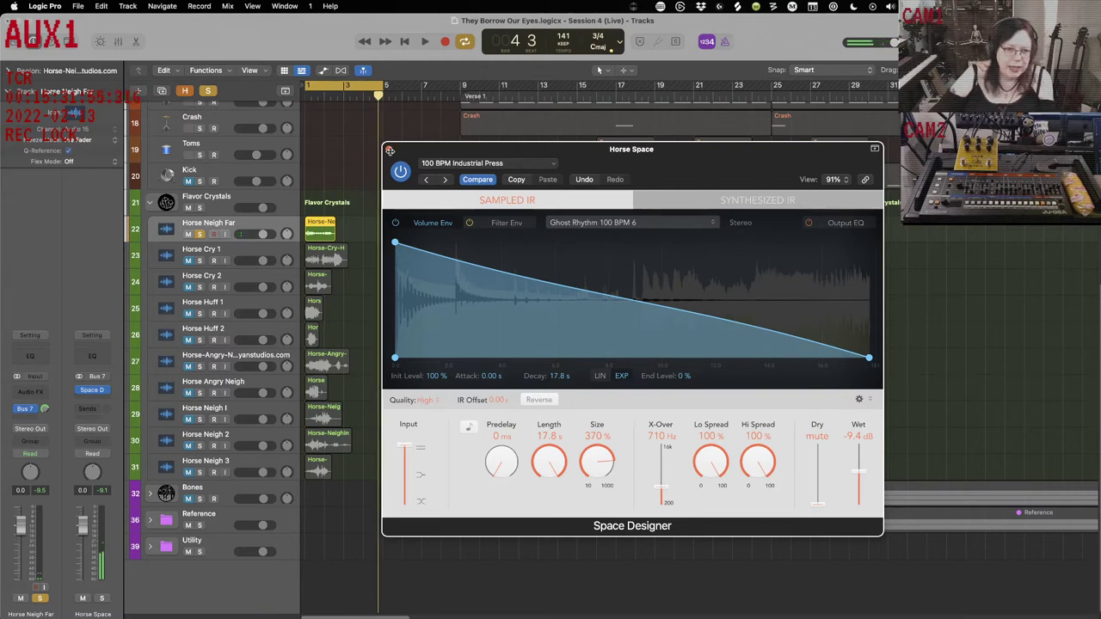
left_click(390, 150)
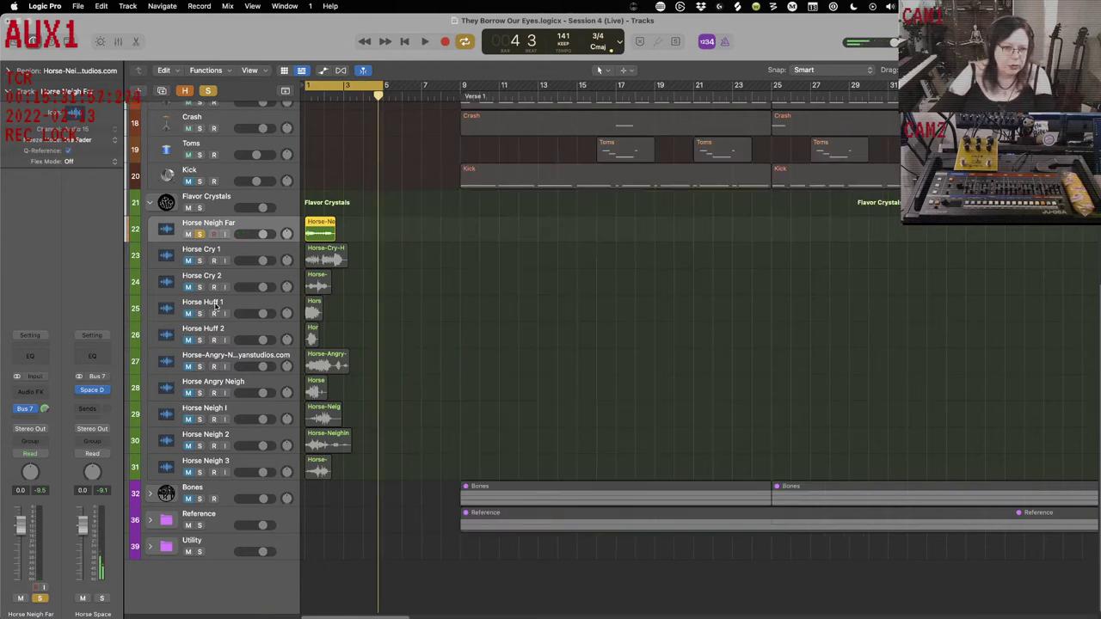
- Raise the Bus 7 send level on the tracks from Horse Cry 1 through Horse Neigh 3, and unmute and solo them
left_click(240, 260)
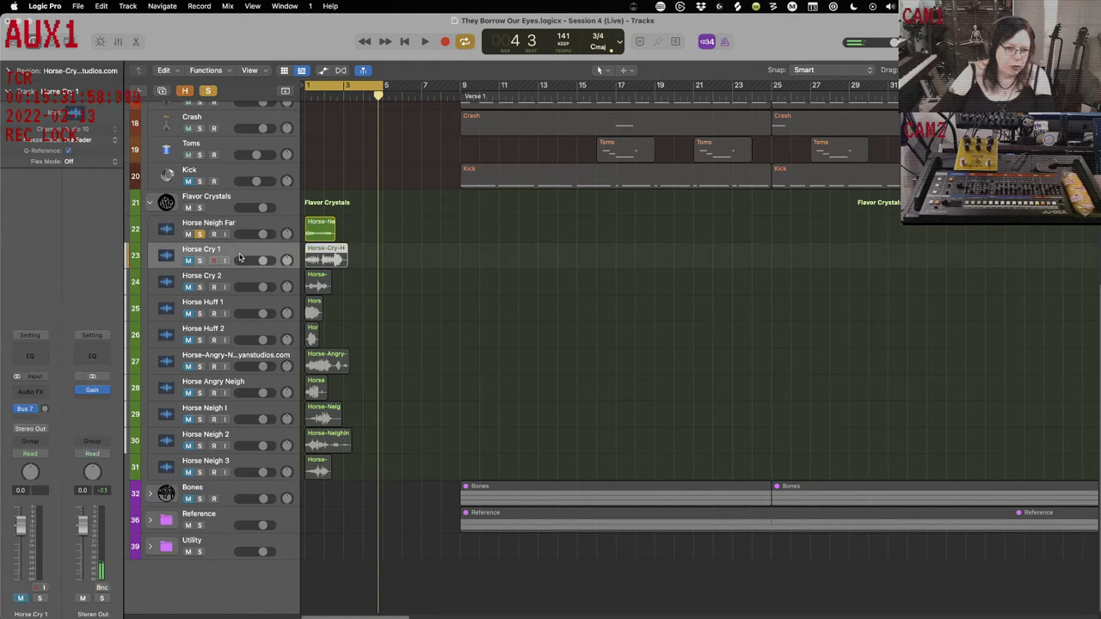
left_click(251, 464, "shift")
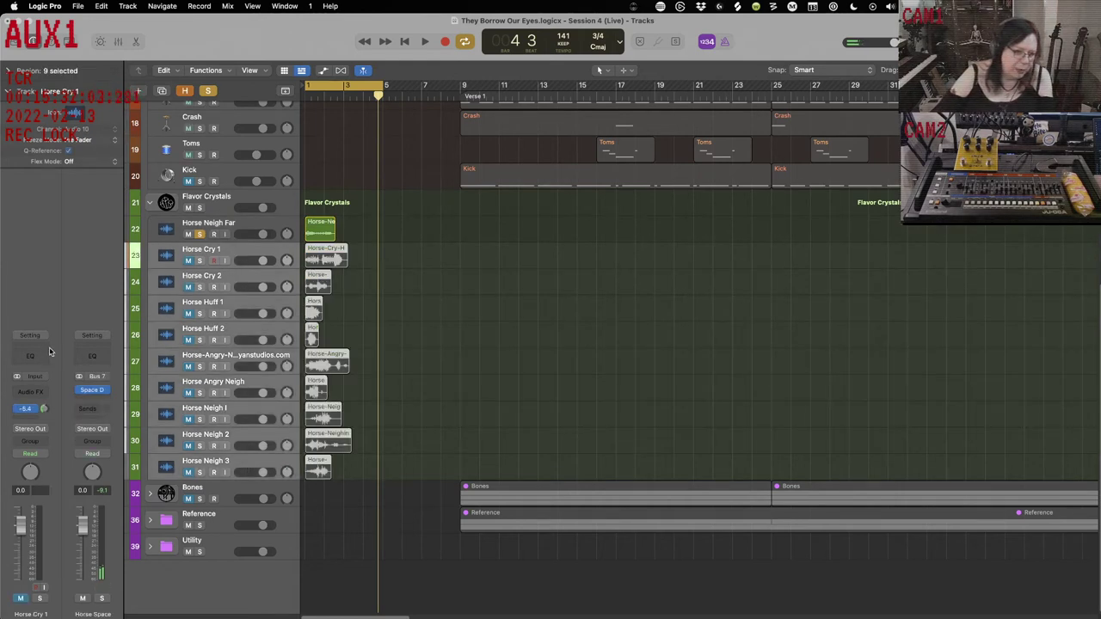
left_click(315, 576)
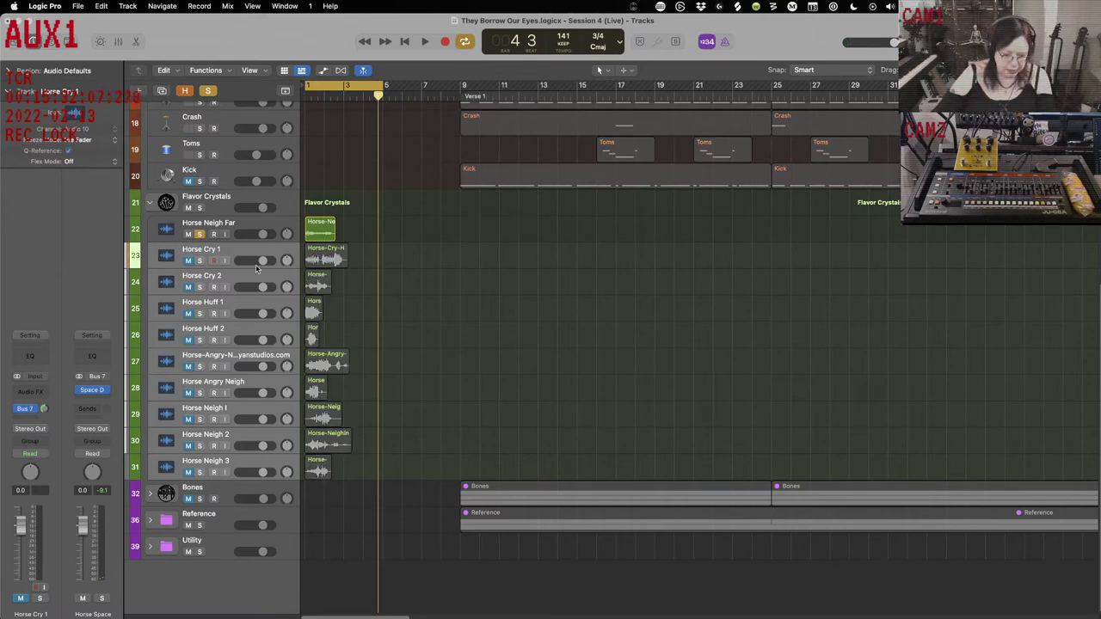
key("s")
left_click(261, 581)
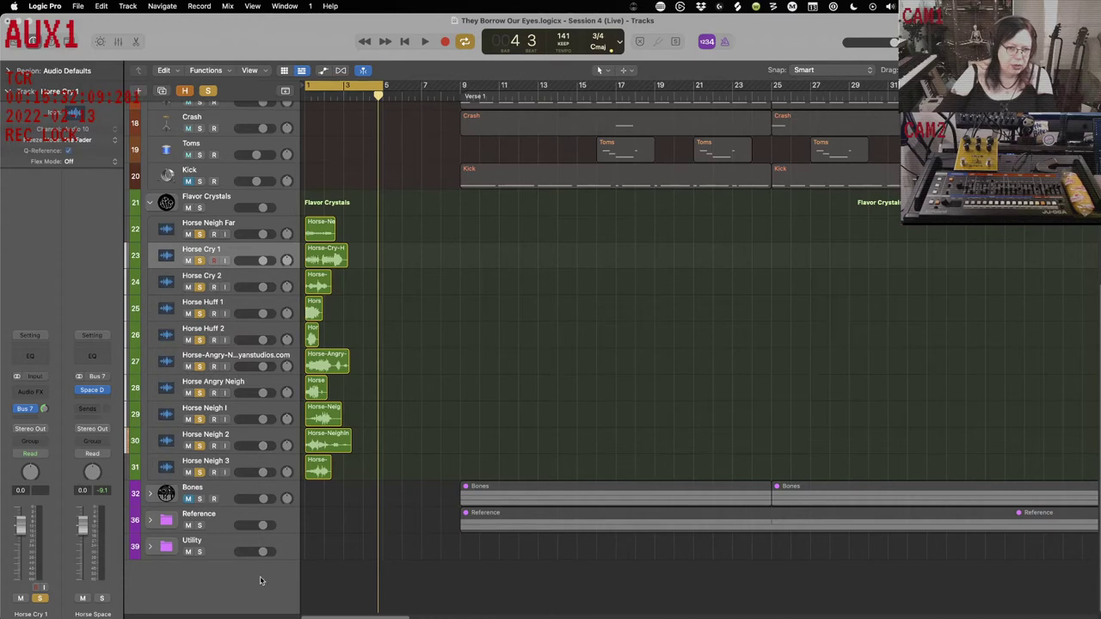
- Stagger the horse regions across the cycle range between bars 1 and 5 and repeat the Horse Huff 2 region
left_click_drag(338, 250, 370, 443)
left_click(313, 390)
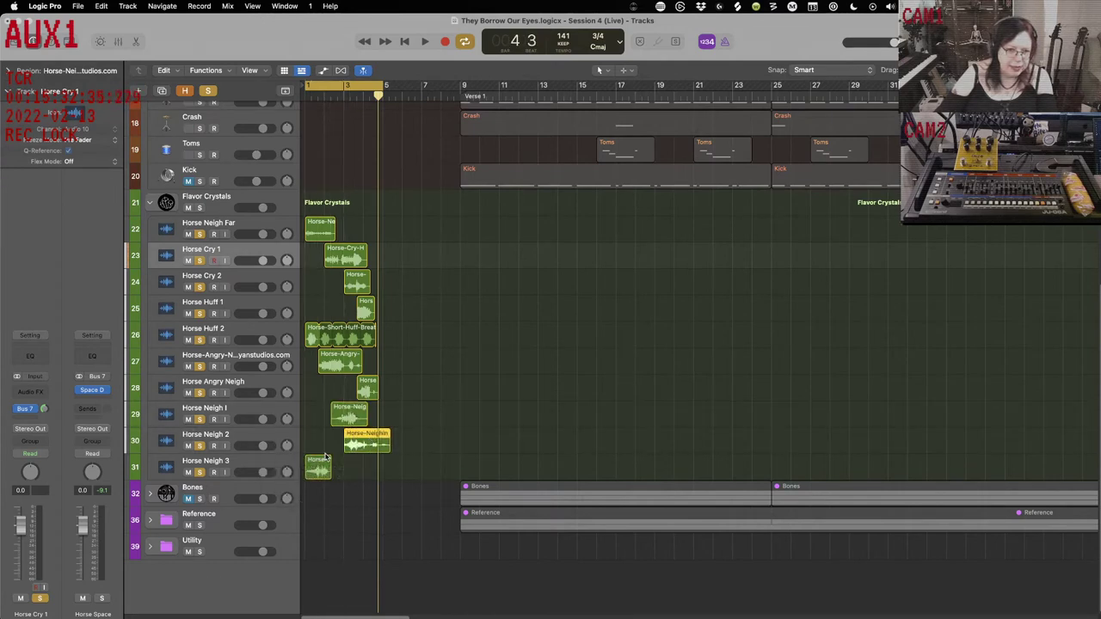
- Play the staggered horse samples together through the reverb and return the playhead to the project start
key("space")
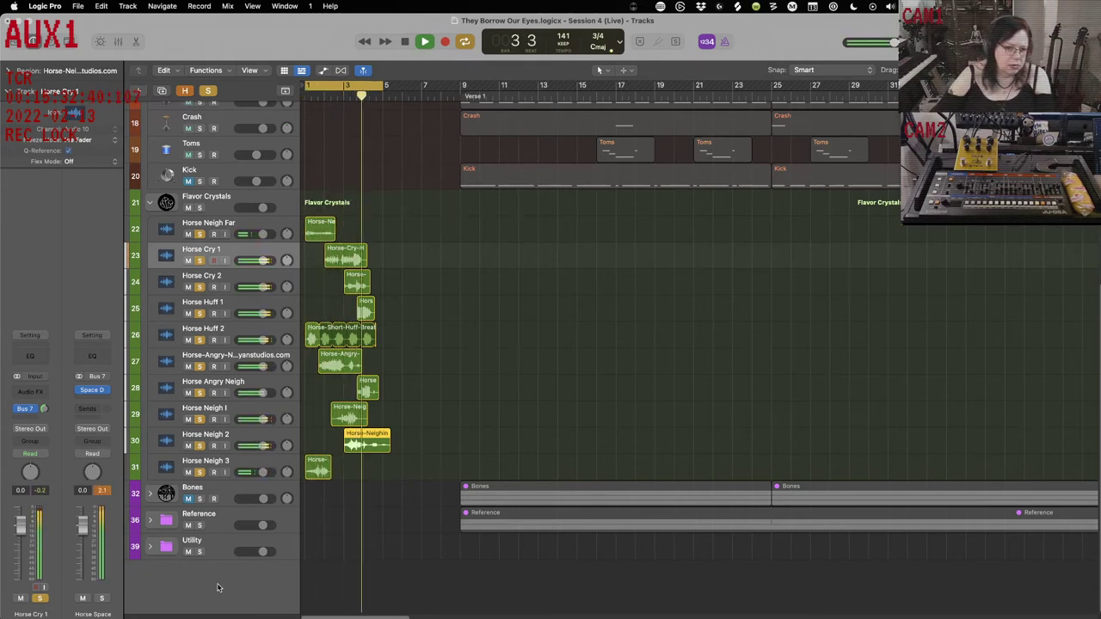
key("space")
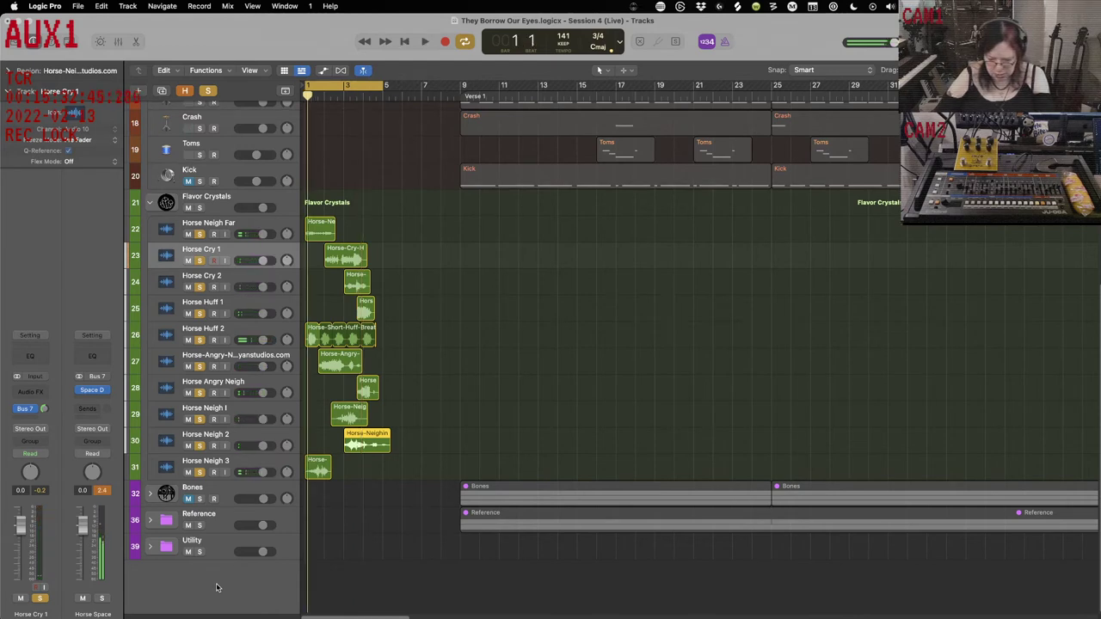
key("Return")
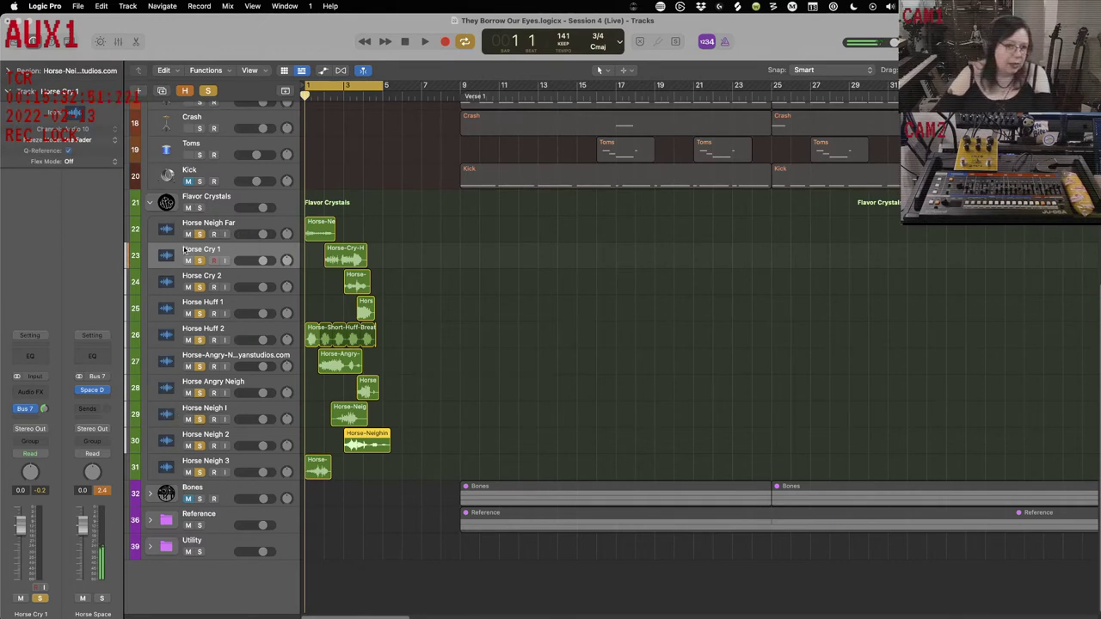
- Lower the Horse Neigh Far volume to -5.3 dB with all ten horse tracks selected, and check the balance in playback
left_click(252, 225)
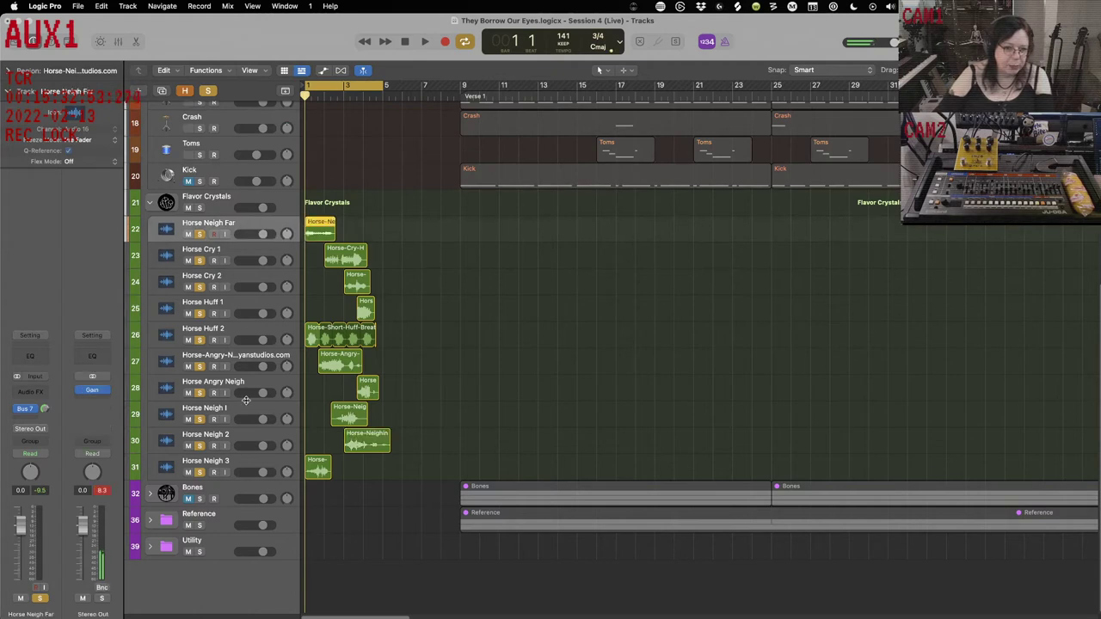
left_click(245, 463, "shift")
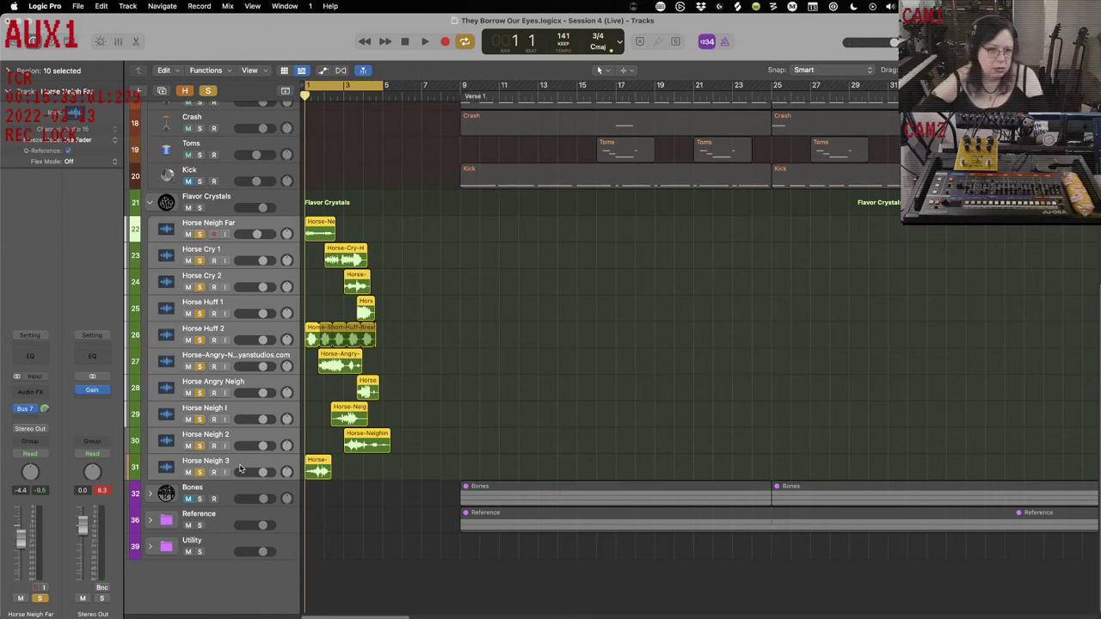
key("space")
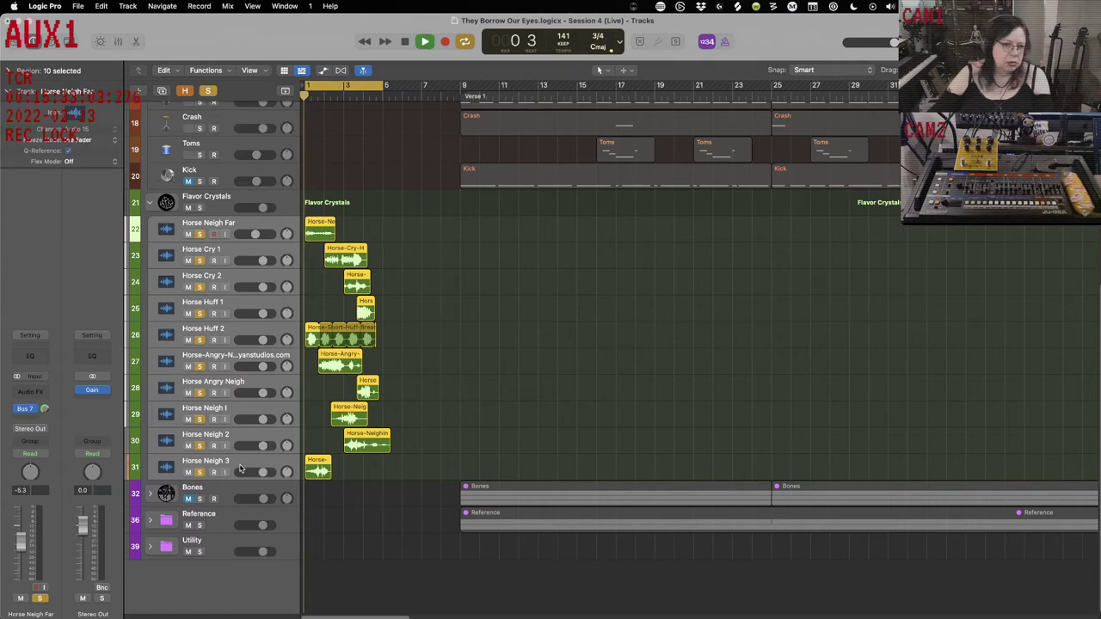
left_click(269, 230)
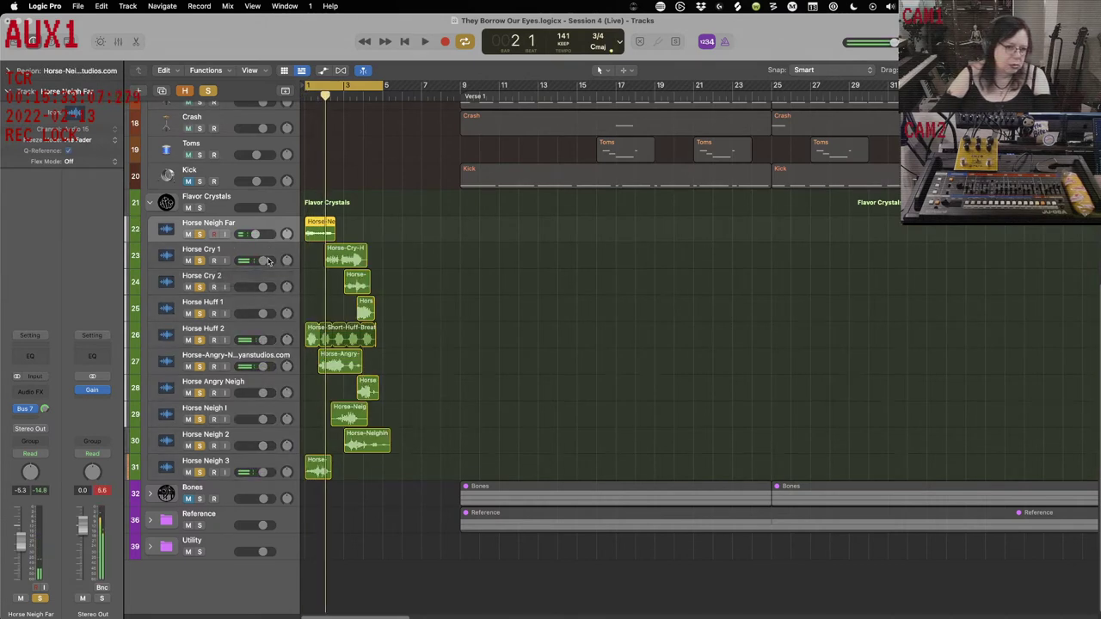
left_click(278, 255)
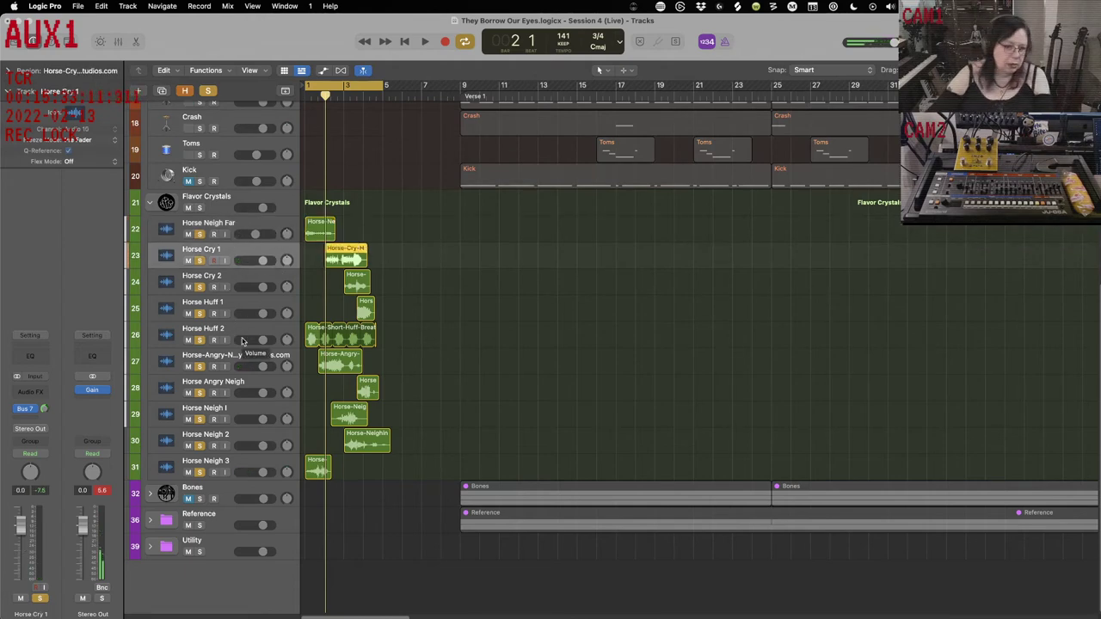
- Lower the tracks from Horse Neigh Far through Horse Neigh 2 together during playback, to -18.1 dB for Horse Neigh Far and -12.8 dB for the rest
key("x")
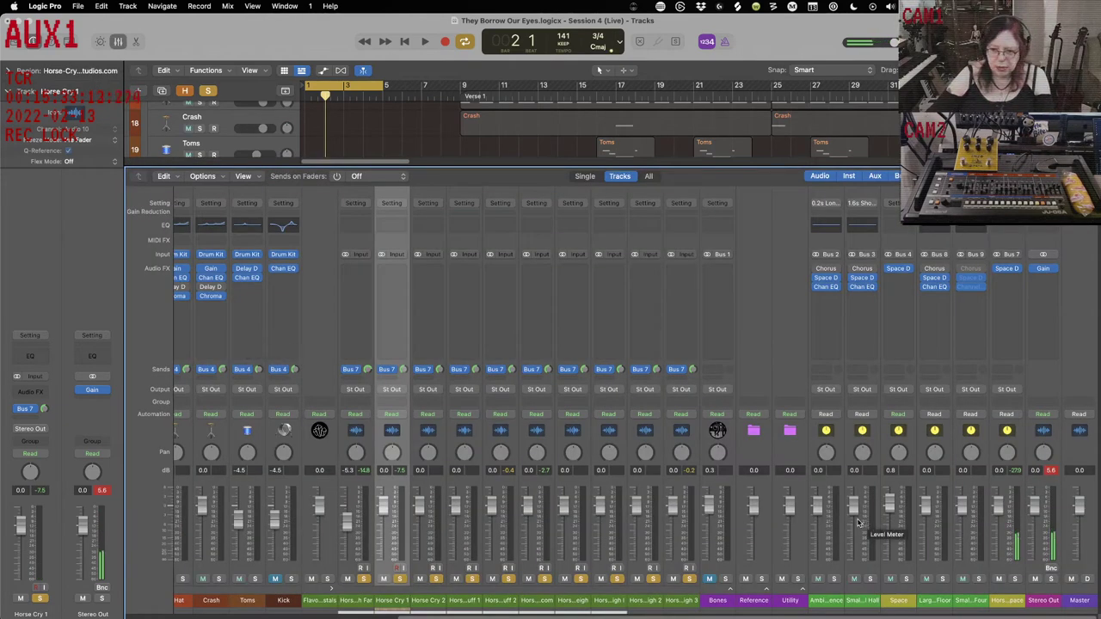
scroll(974, 514, "left", 3)
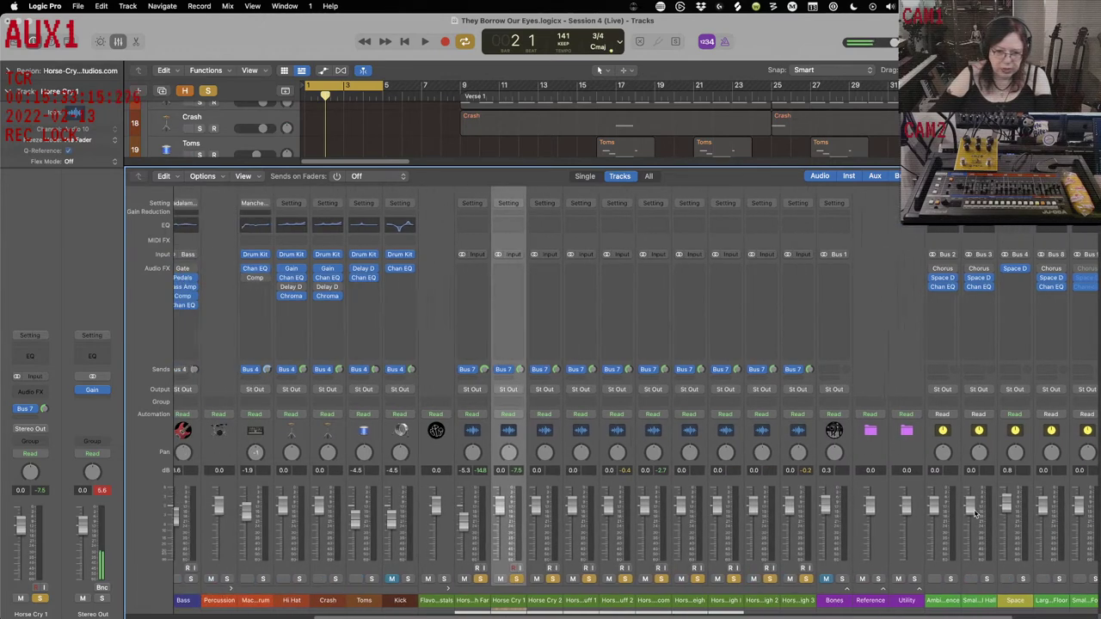
left_click(474, 222)
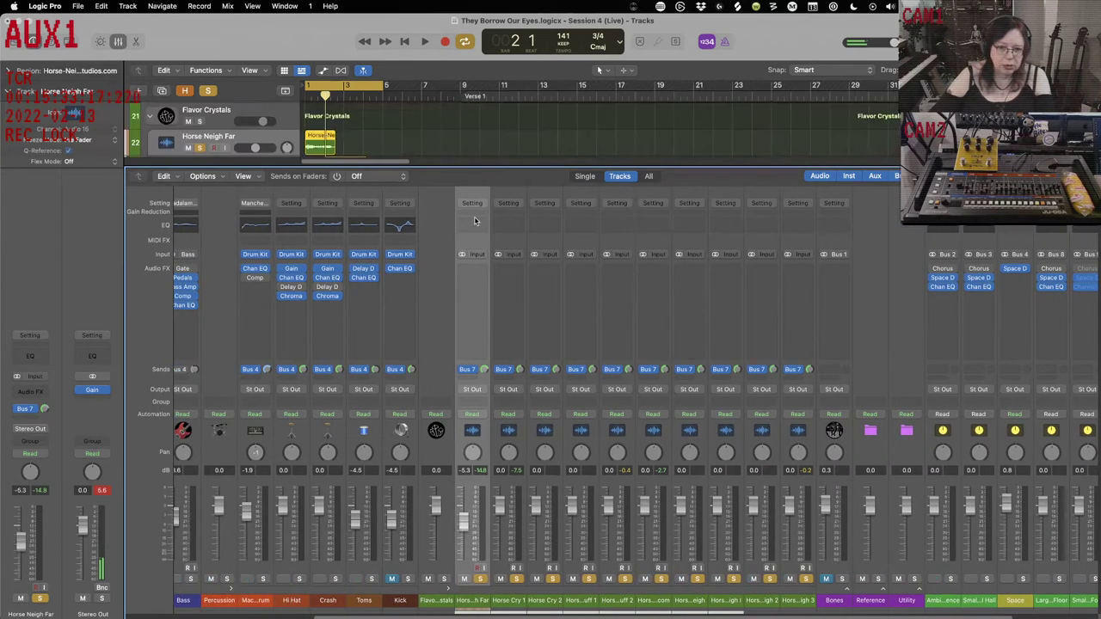
left_click(769, 195, "shift")
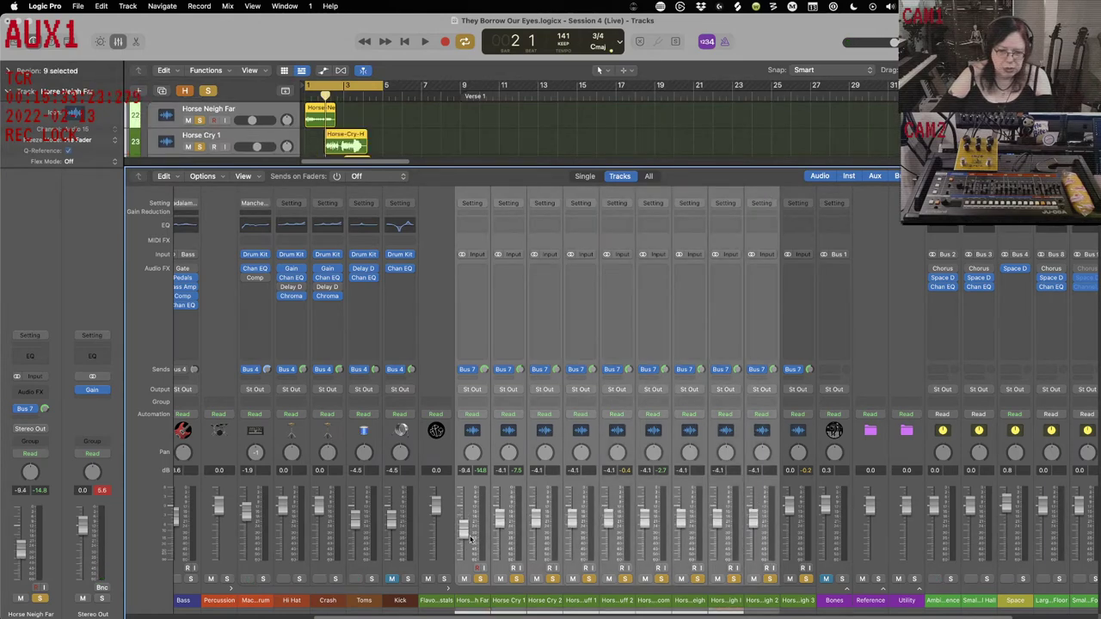
key("space")
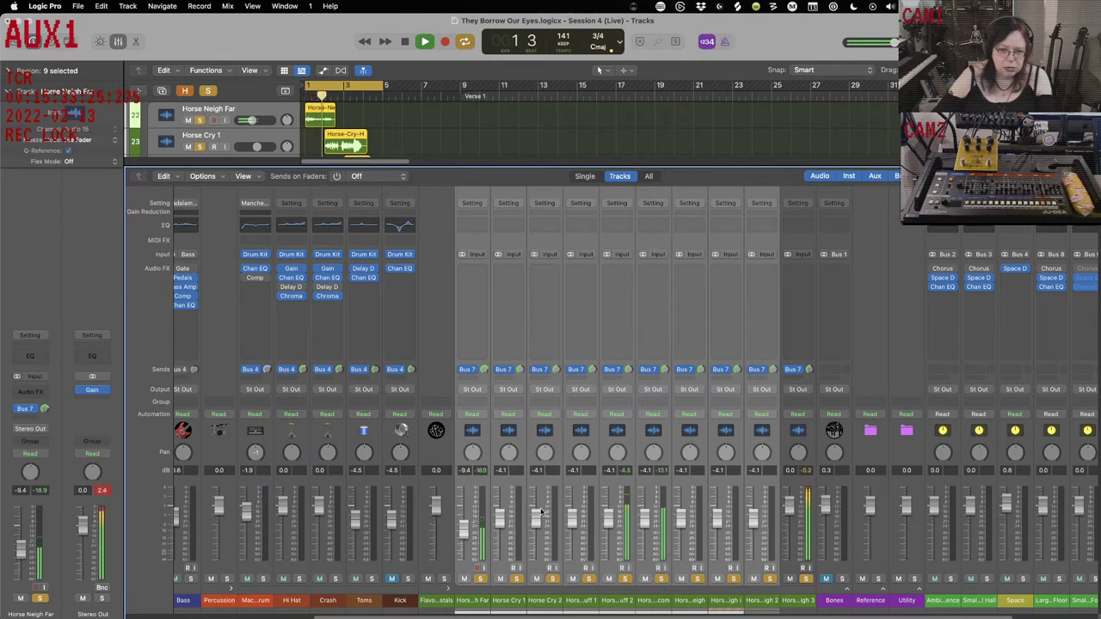
left_click_drag(543, 516, 470, 534)
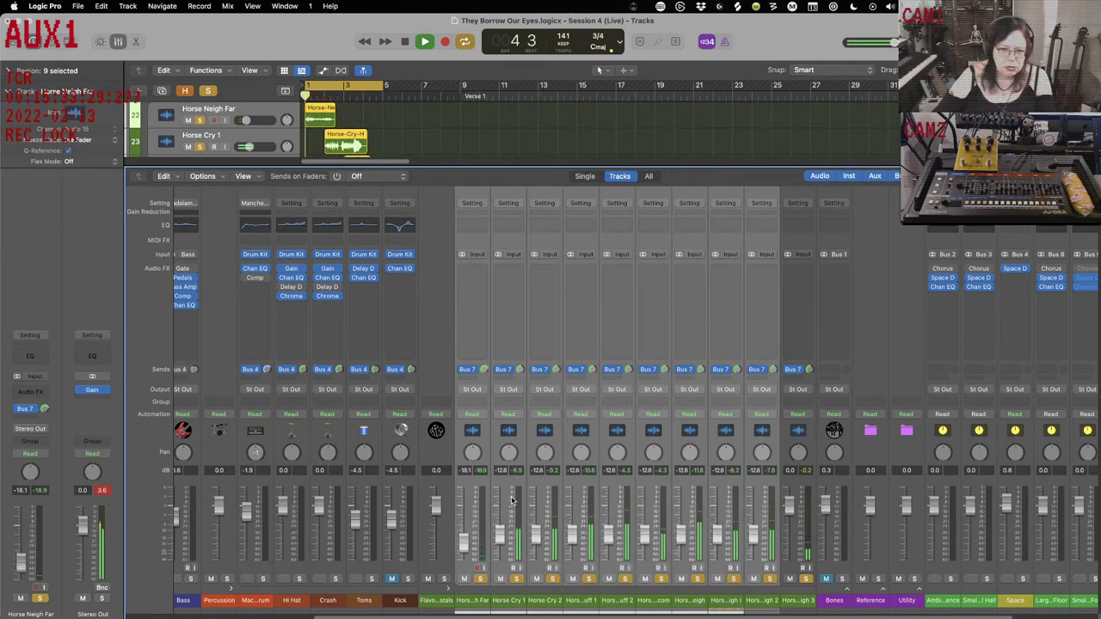
key("space")
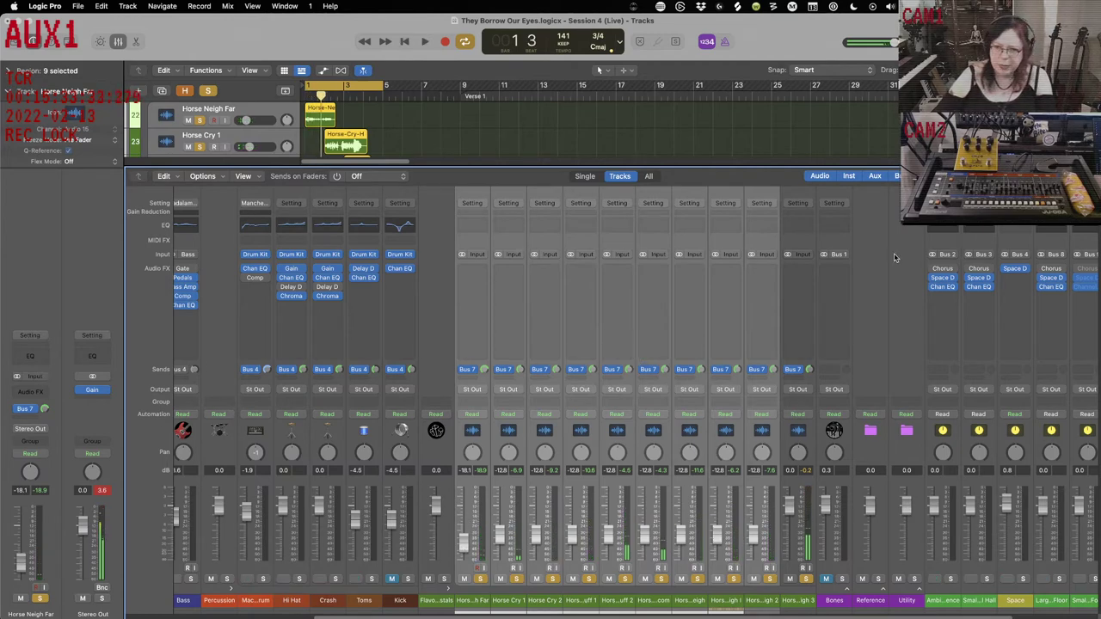
- Review the Space Designer settings on the Horse Space aux and insert a stereo Gain plug-in after it
scroll(946, 314, "right", 5)
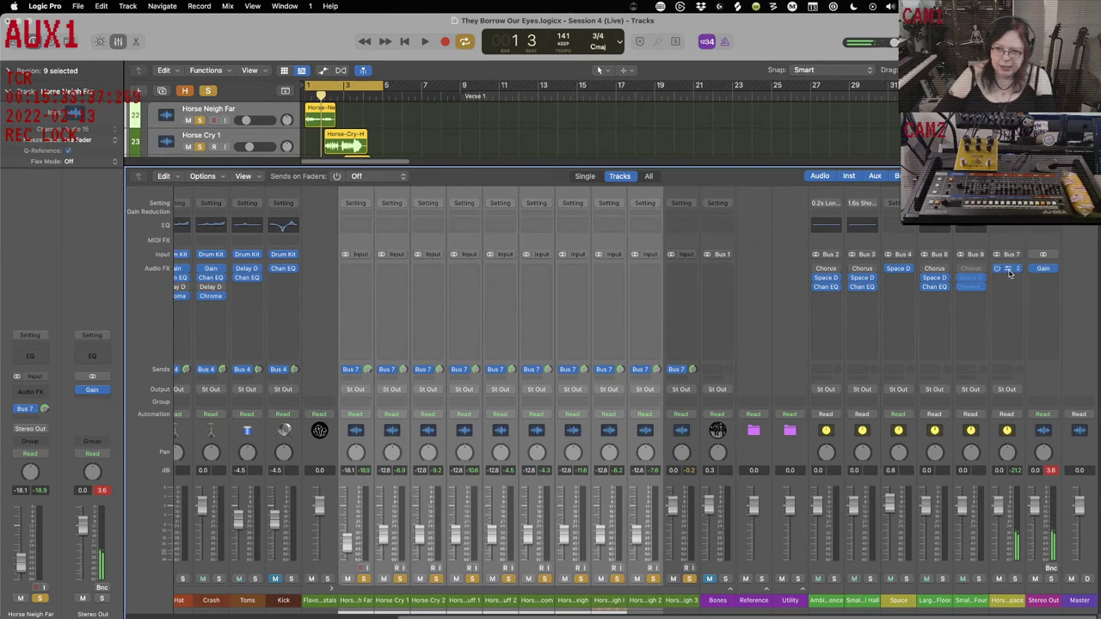
left_click(1006, 269)
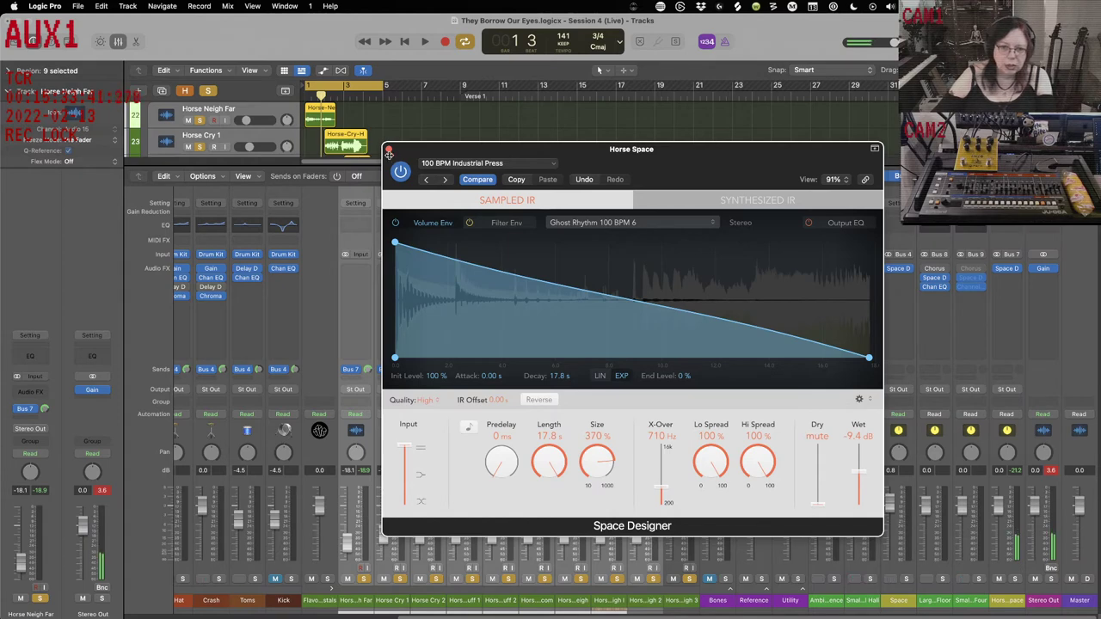
left_click(388, 150)
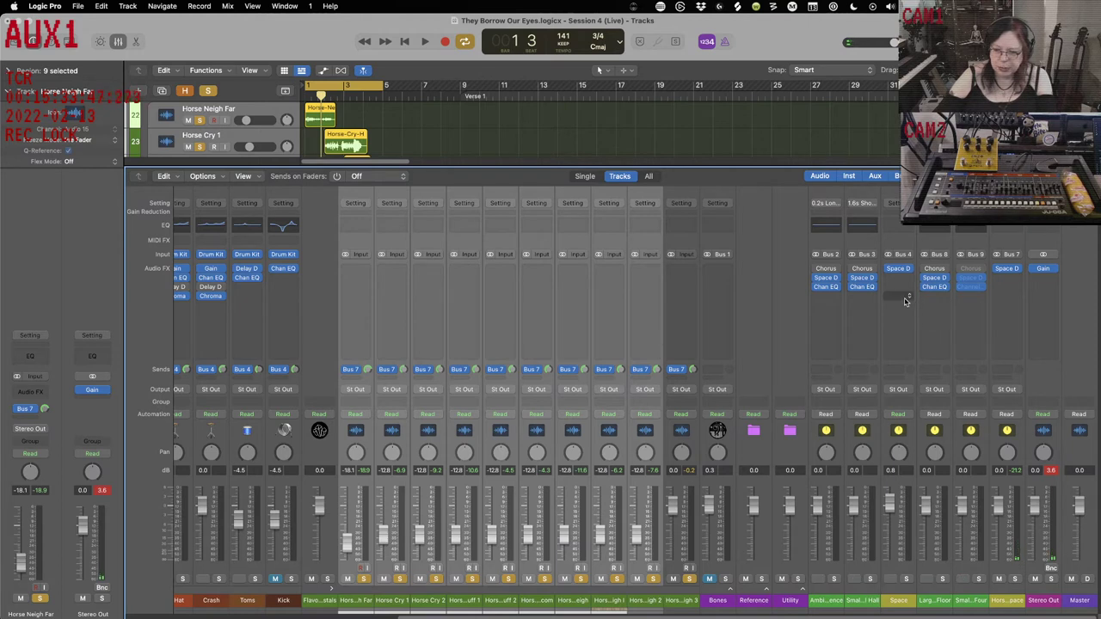
left_click(1017, 281)
mouse_move(1007, 340)
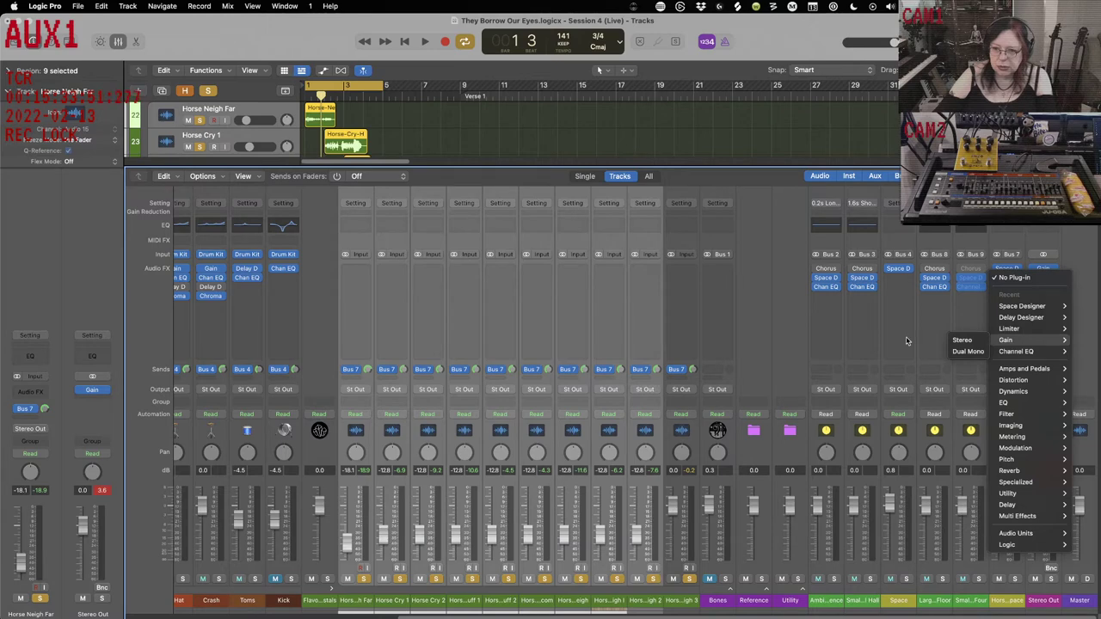
left_click(962, 339)
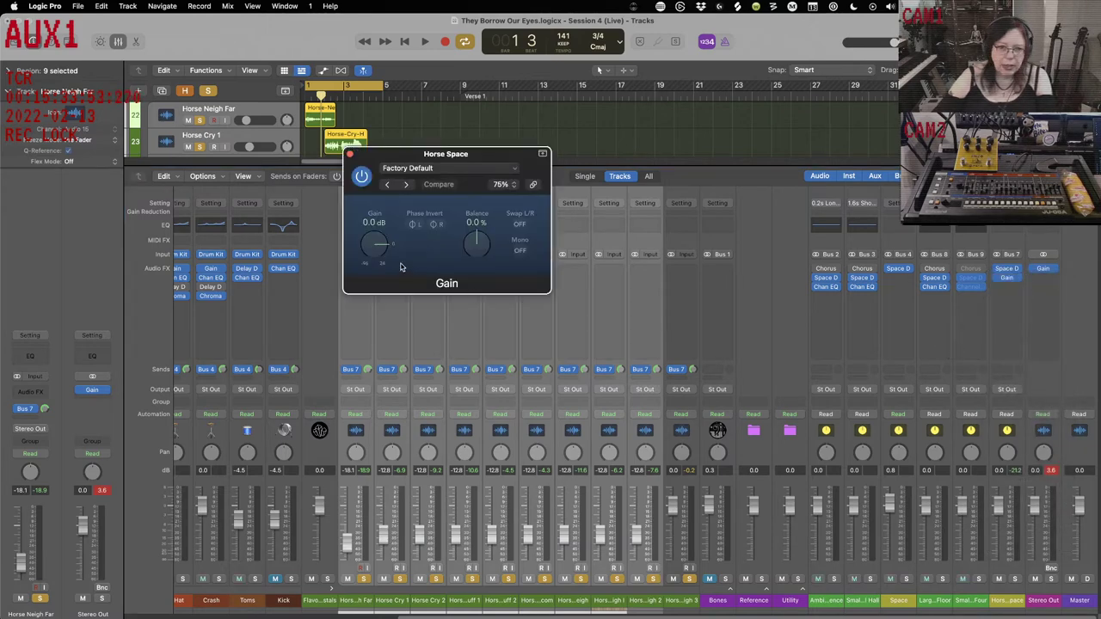
- Lower the Horse Space Gain plug-in to -12.4 dB during playback and move it ahead of Space Designer
left_click_drag(369, 240, 371, 252)
key("space")
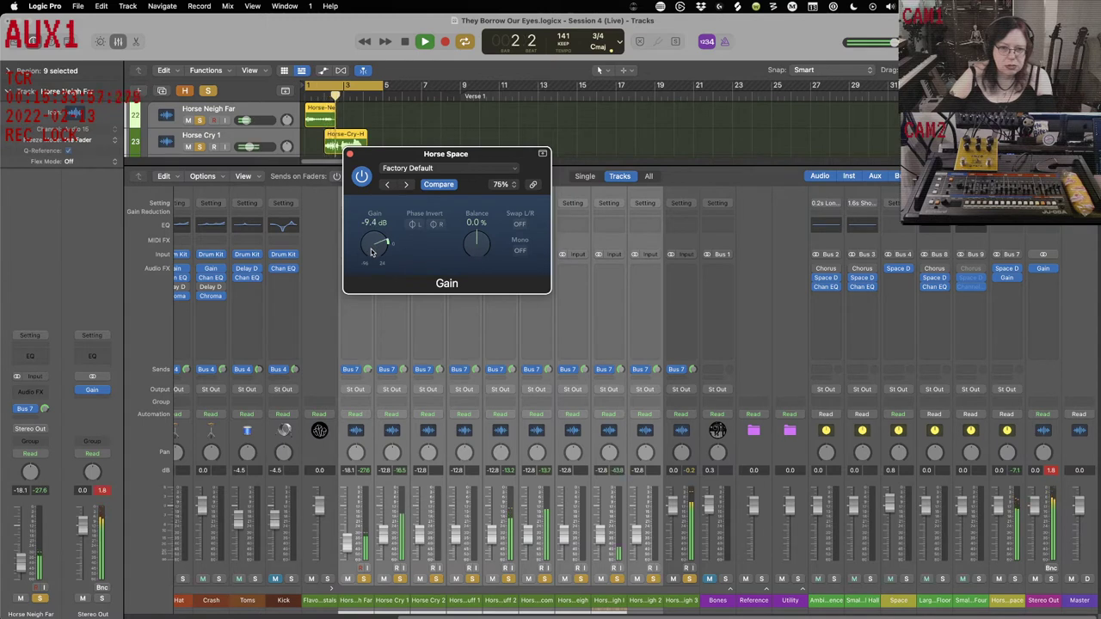
left_click_drag(372, 251, 371, 256)
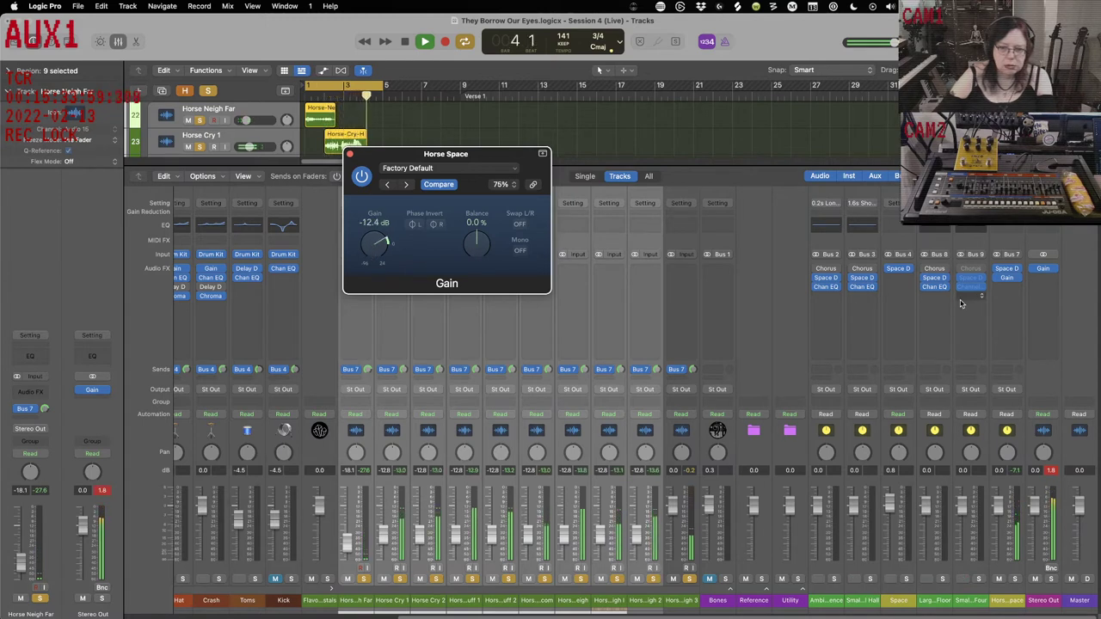
left_click_drag(1007, 275, 992, 291)
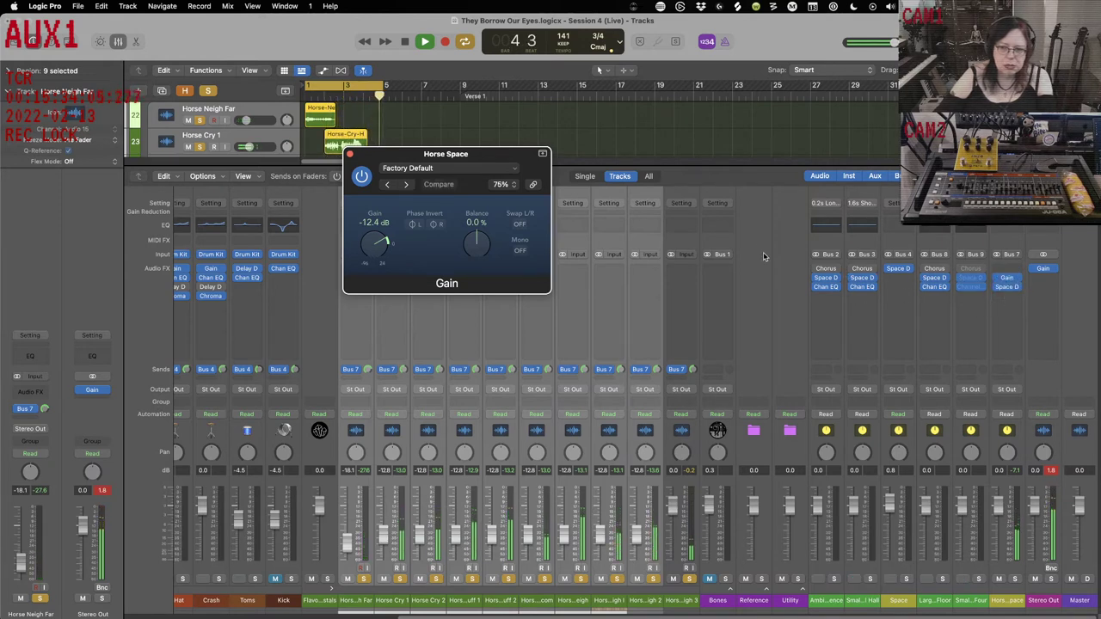
left_click_drag(378, 251, 378, 246)
left_click(351, 155)
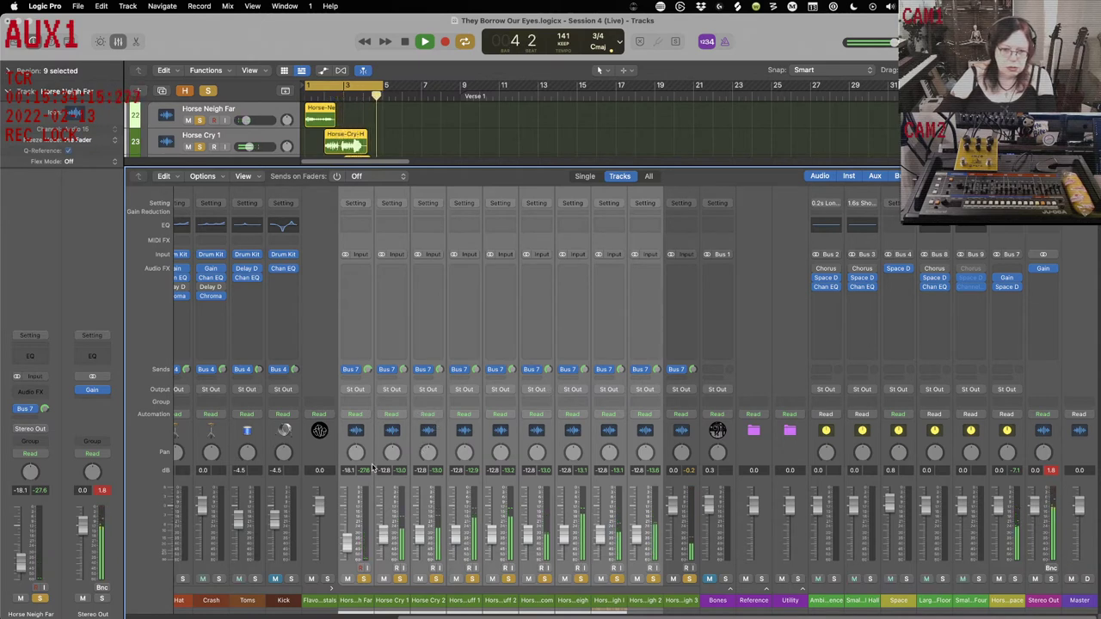
- Lower the Horse Space Gain plug-in further to -42.7 dB while the samples play
left_click(1005, 280)
scroll(388, 249, "down", 10)
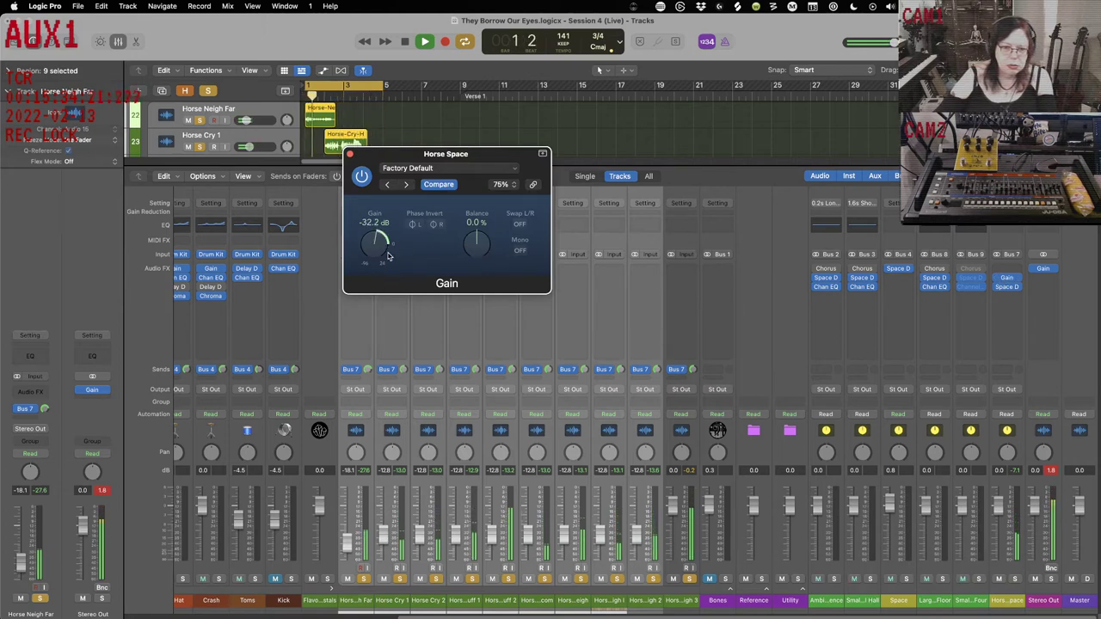
scroll(375, 258, "down", 5)
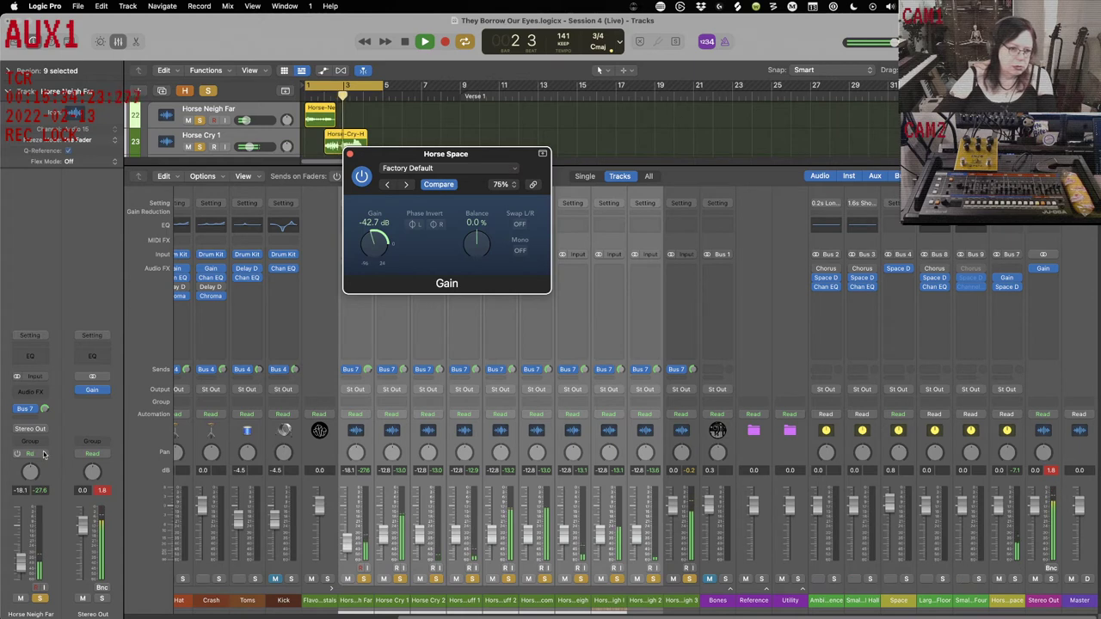
- Set the selected horse tracks' Bus 7 sends to 0.8 dB, with 6.0 dB for Horse Neigh Far, and the Horse Space Gain plug-in to -24.4 dB
left_click(44, 411)
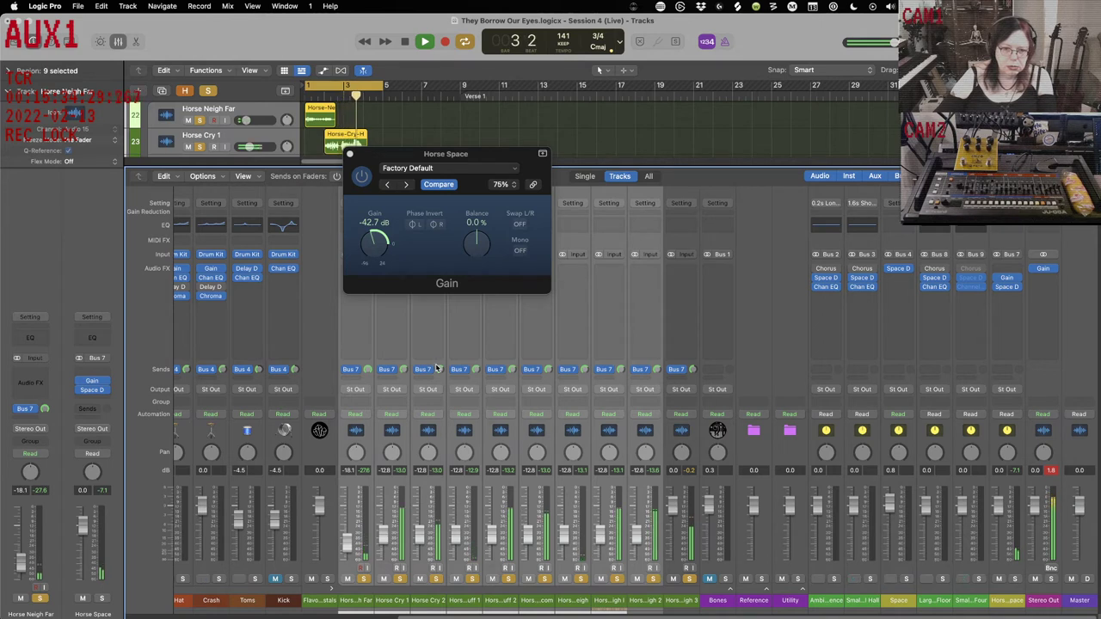
left_click_drag(443, 372, 443, 367)
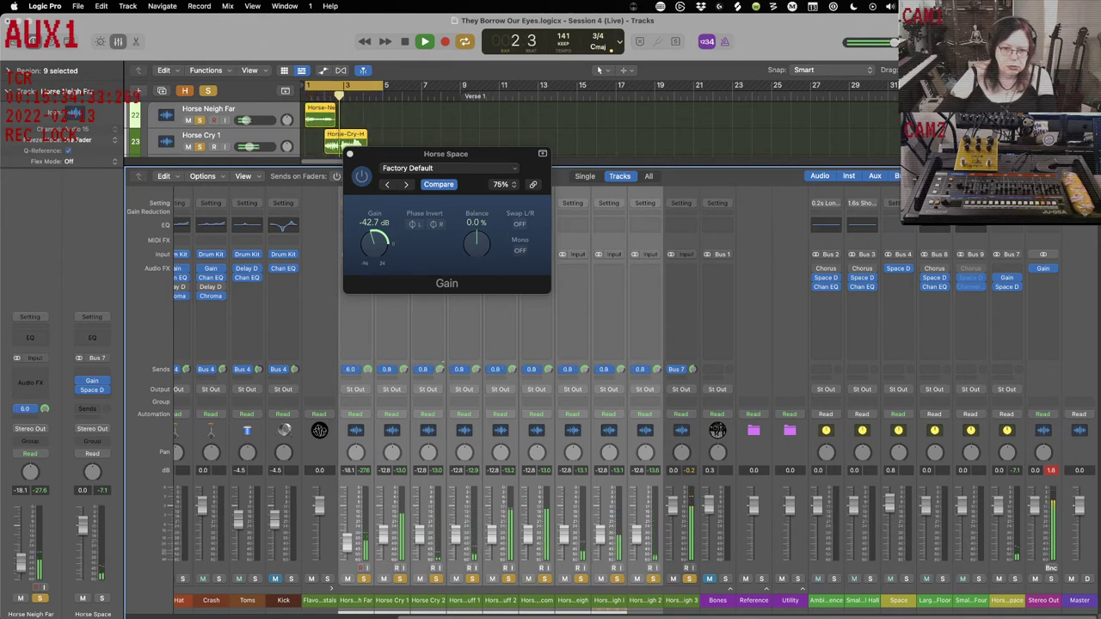
left_click(1009, 280)
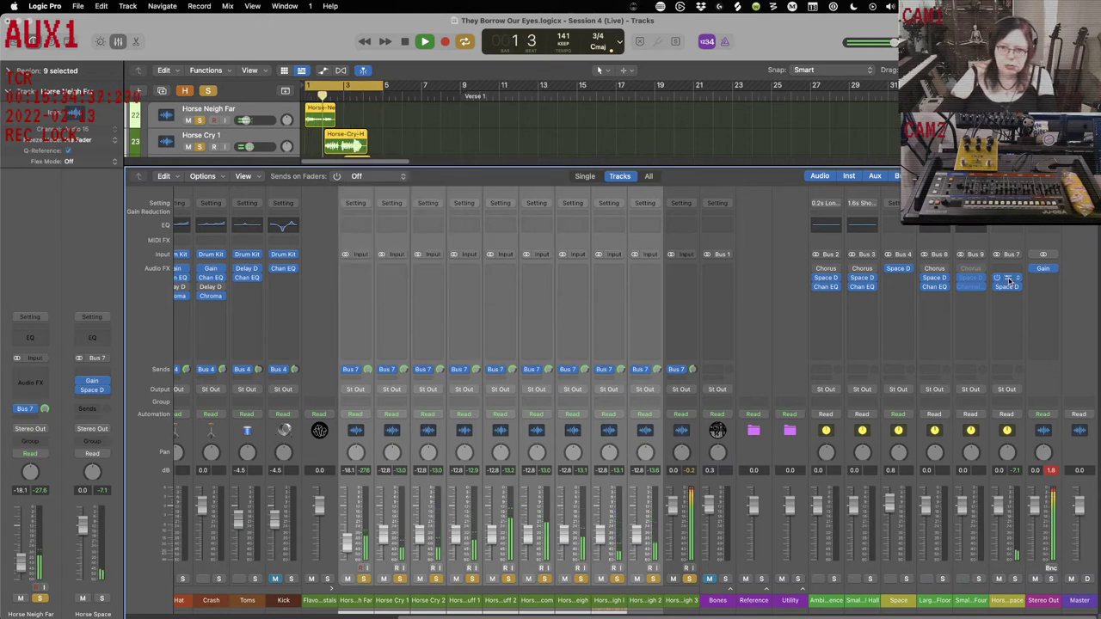
left_click(1009, 280)
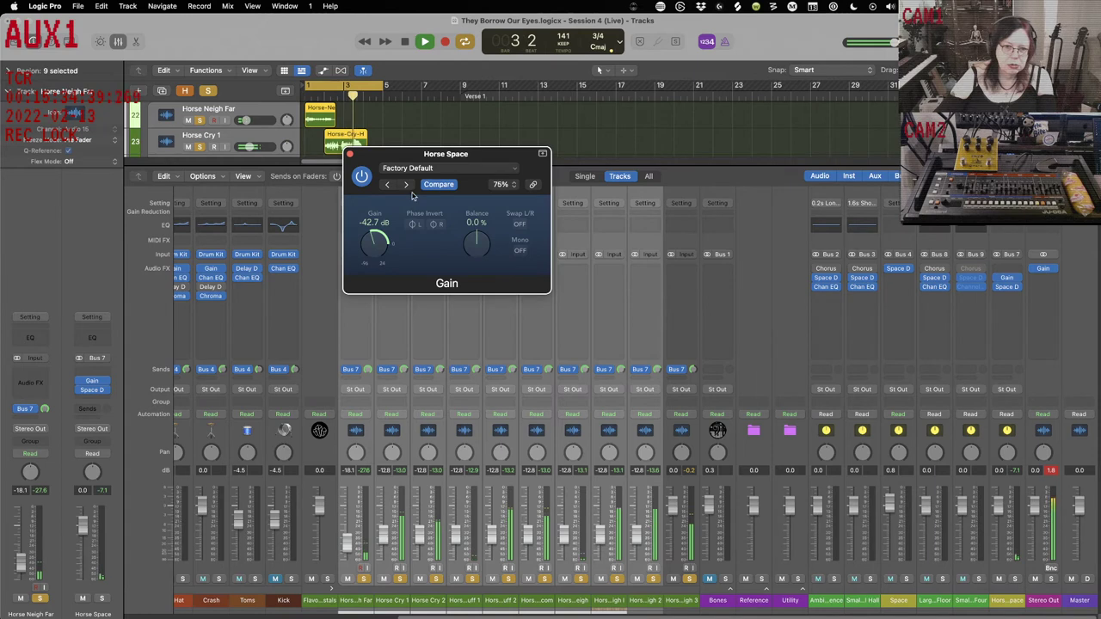
left_click_drag(375, 243, 375, 226)
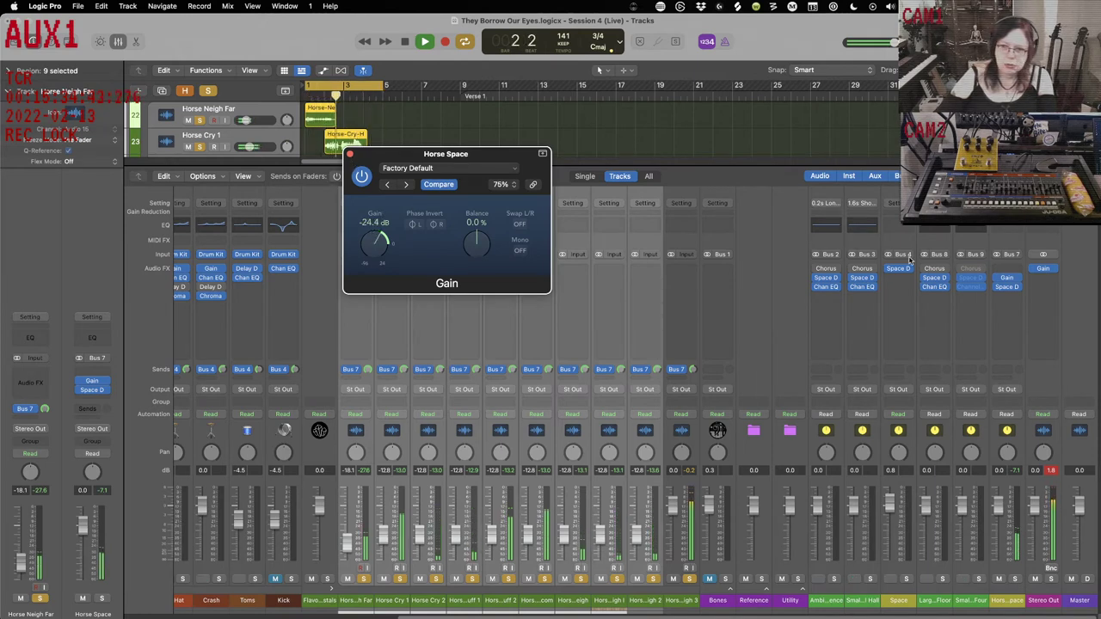
- Compare the horse samples in playback with the Horse Space Gain plug-in bypassed and re-enabled, and close its window and the mixer
left_click(998, 277)
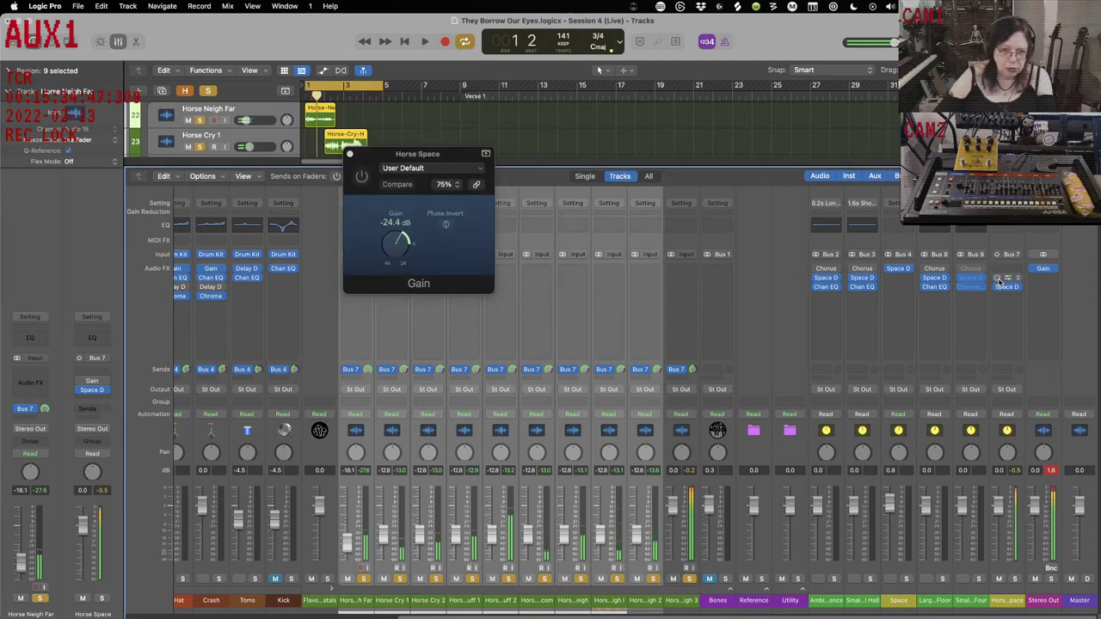
key("x")
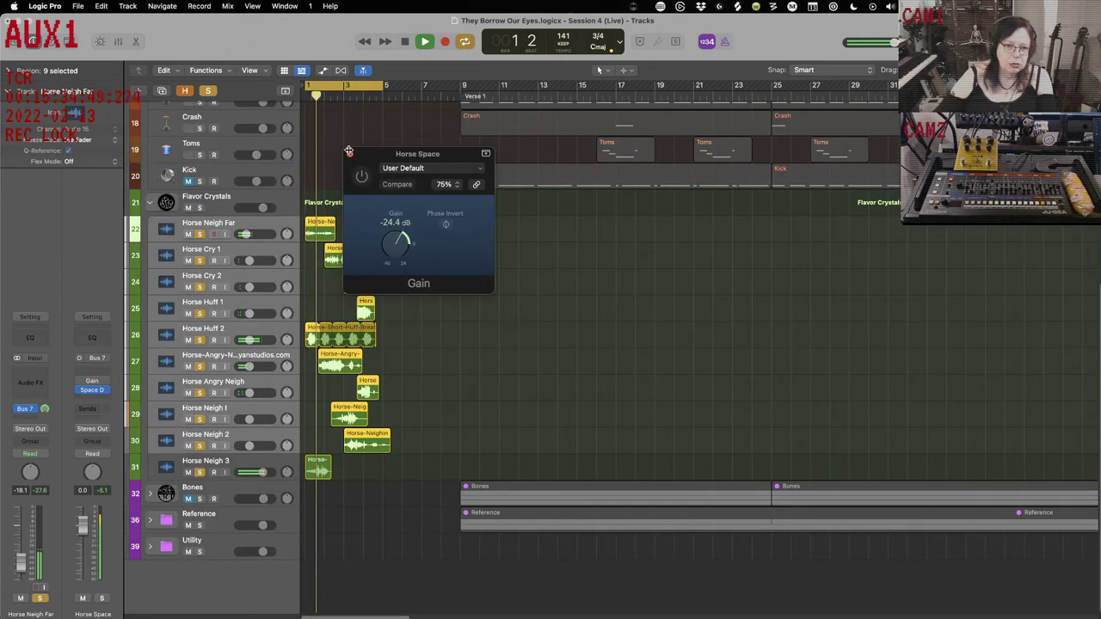
left_click(341, 148)
key("space")
left_click(354, 184)
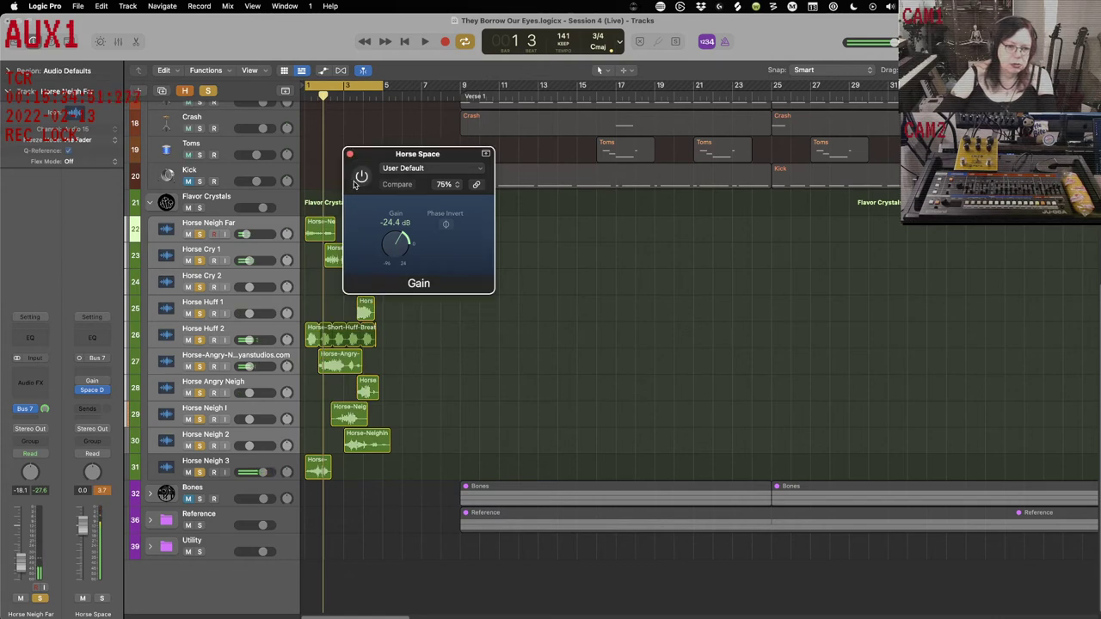
left_click(349, 155)
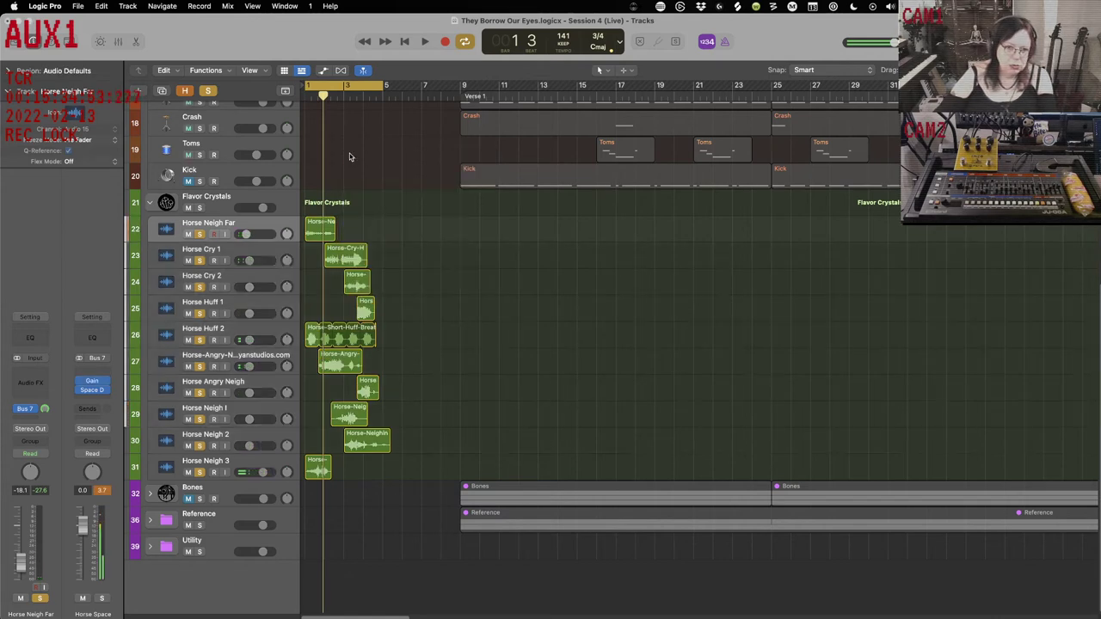
key("space")
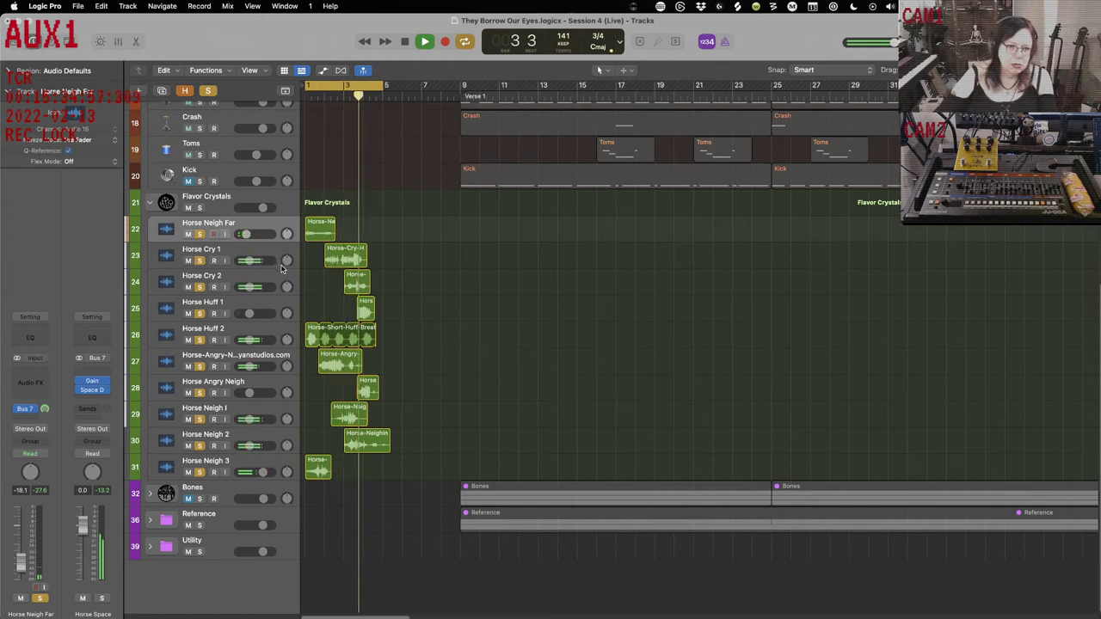
key("space")
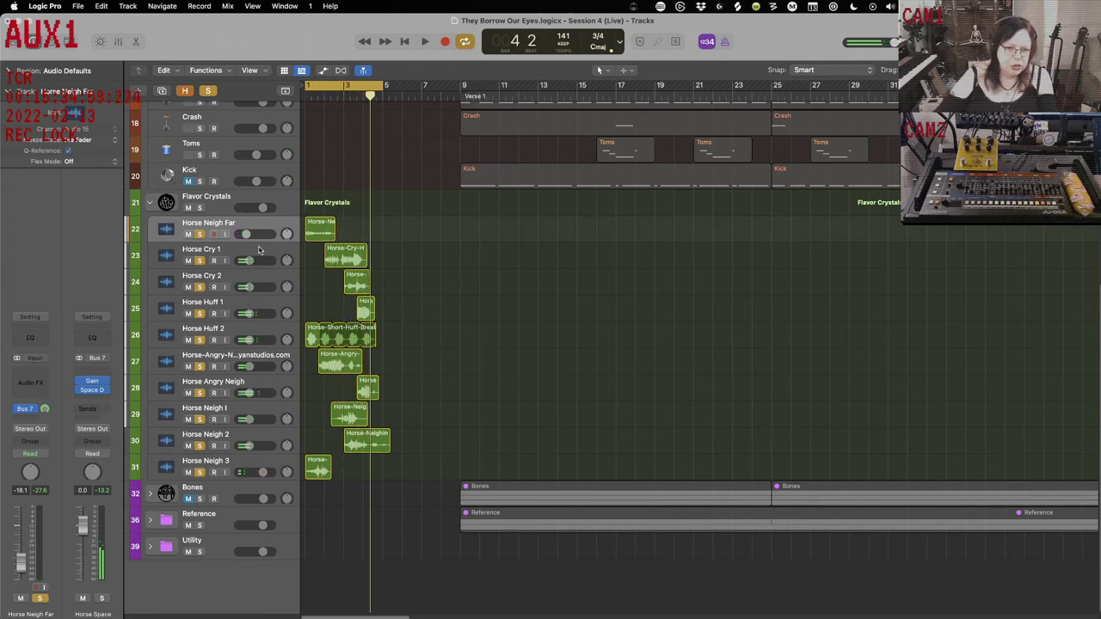
- Insert a stereo Gain plug-in with all ten horse tracks selected, set it to -17.4 dB on Horse Neigh Far, and check the level in playback
left_click(270, 459, "shift")
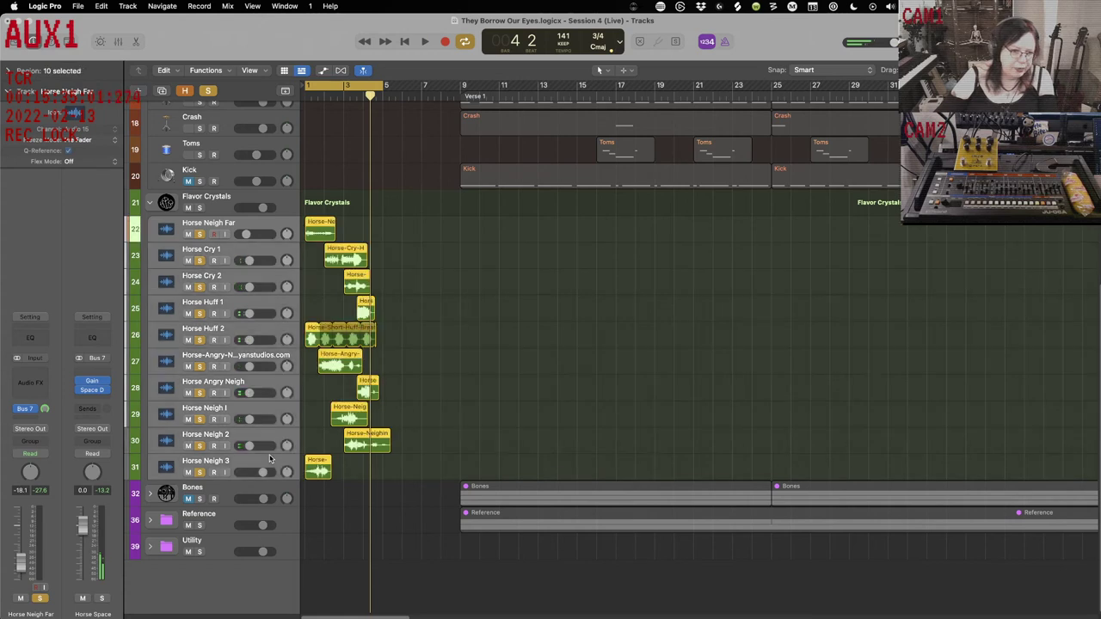
left_click(41, 381)
mouse_move(79, 419)
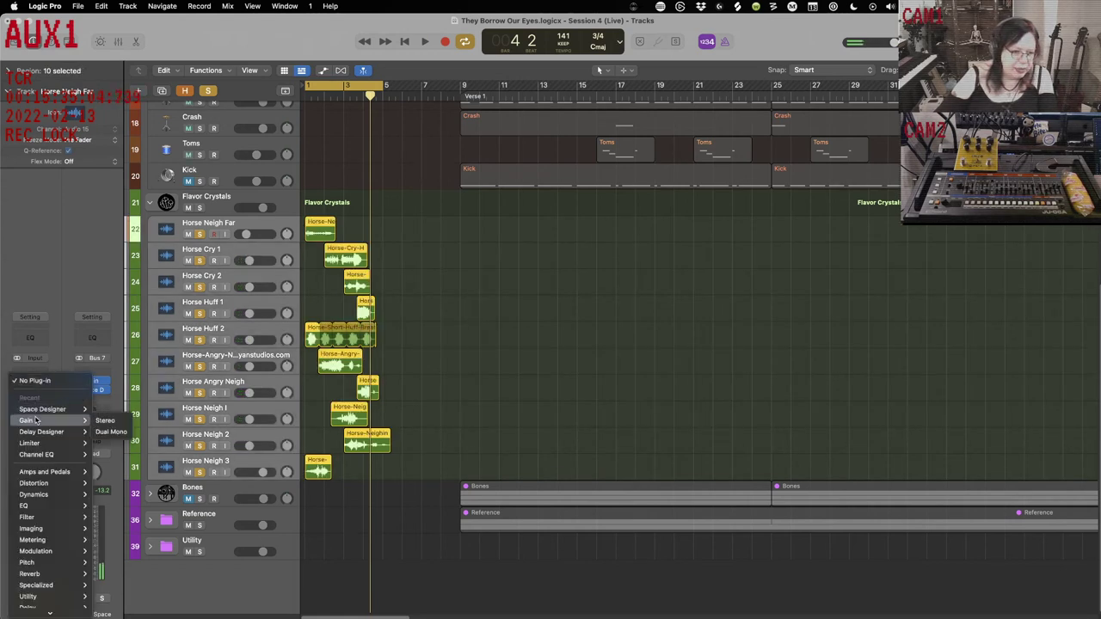
left_click(107, 421)
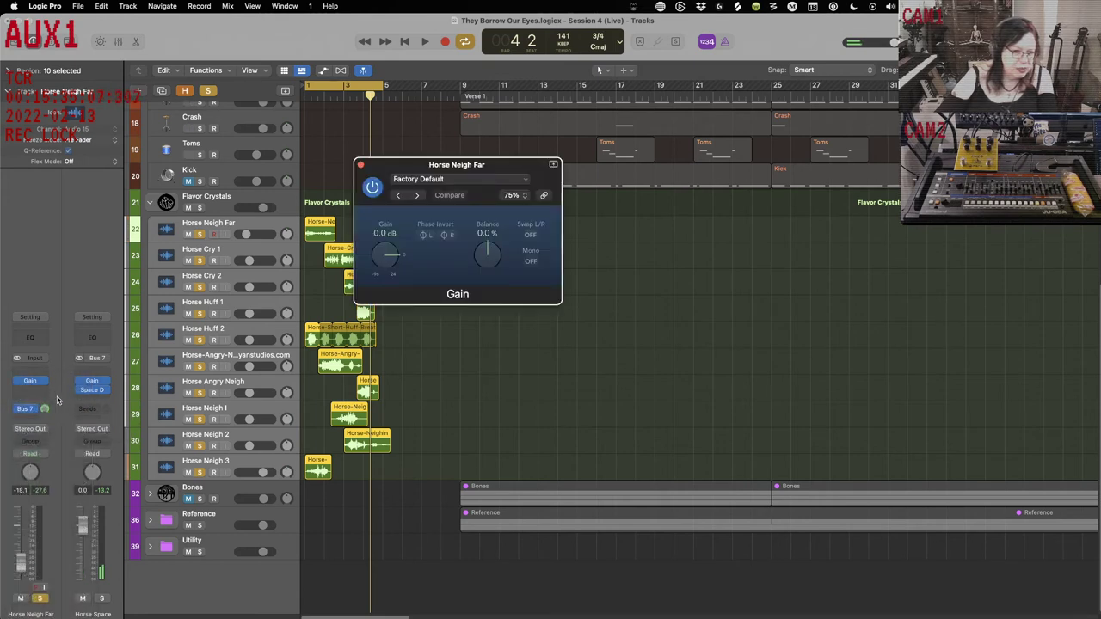
left_click_drag(382, 264, 383, 268)
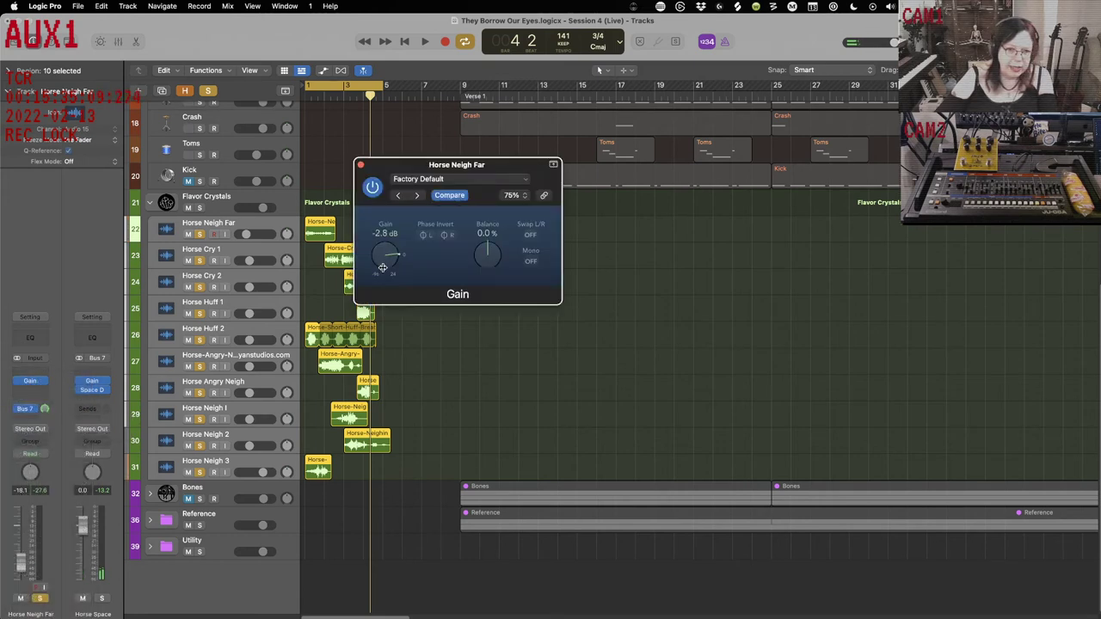
key("space")
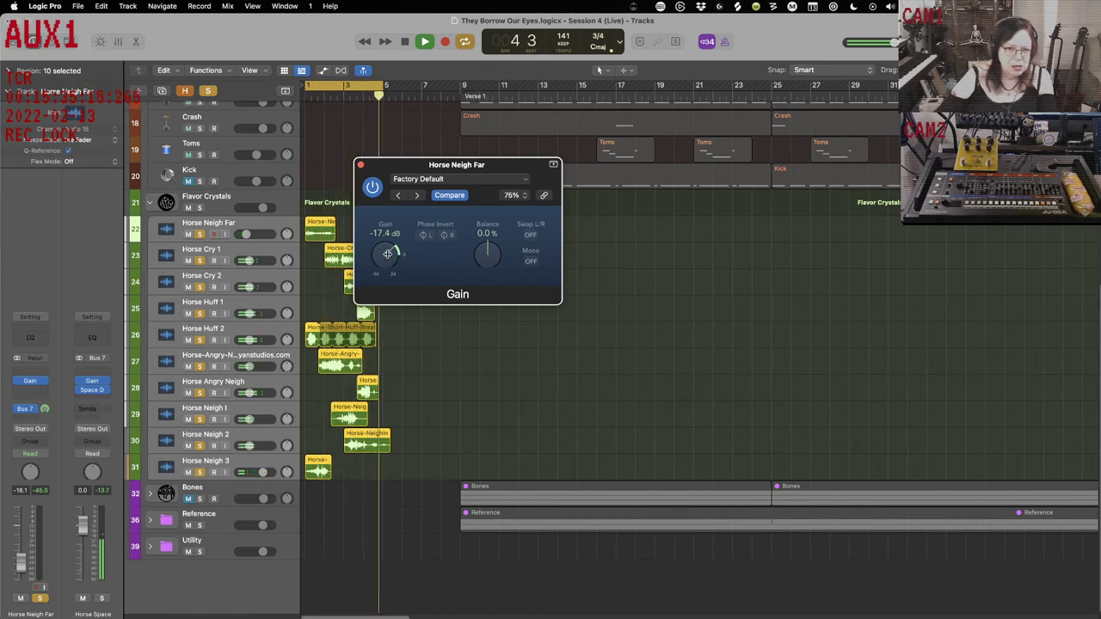
key("space")
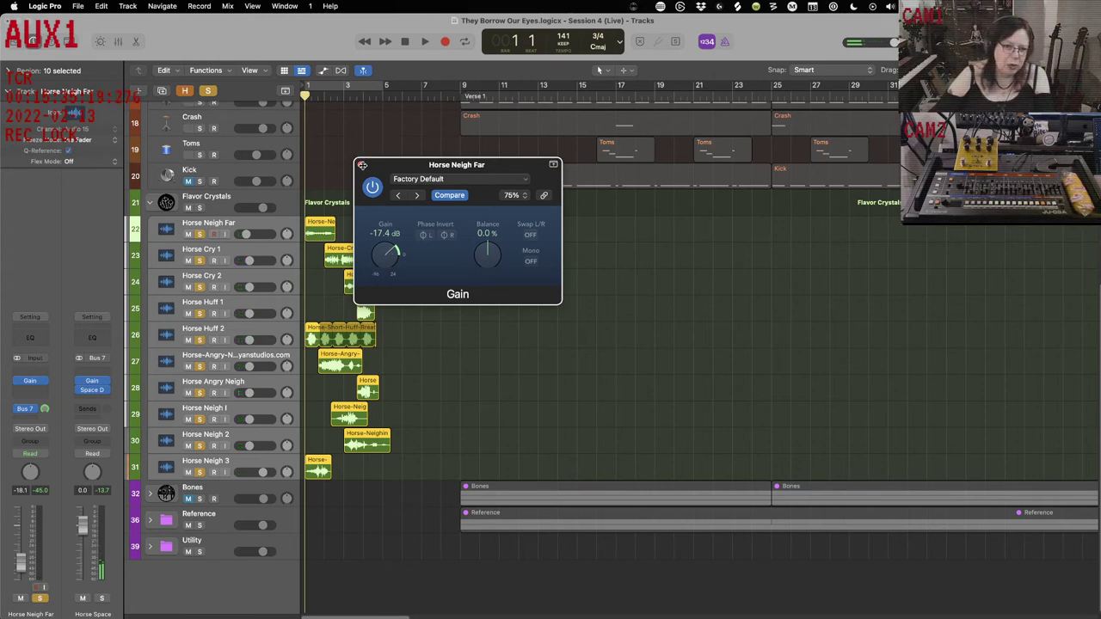
- Close the Gain plug-in window and group the ten selected horse tracks into a Summing Stack
left_click(363, 165)
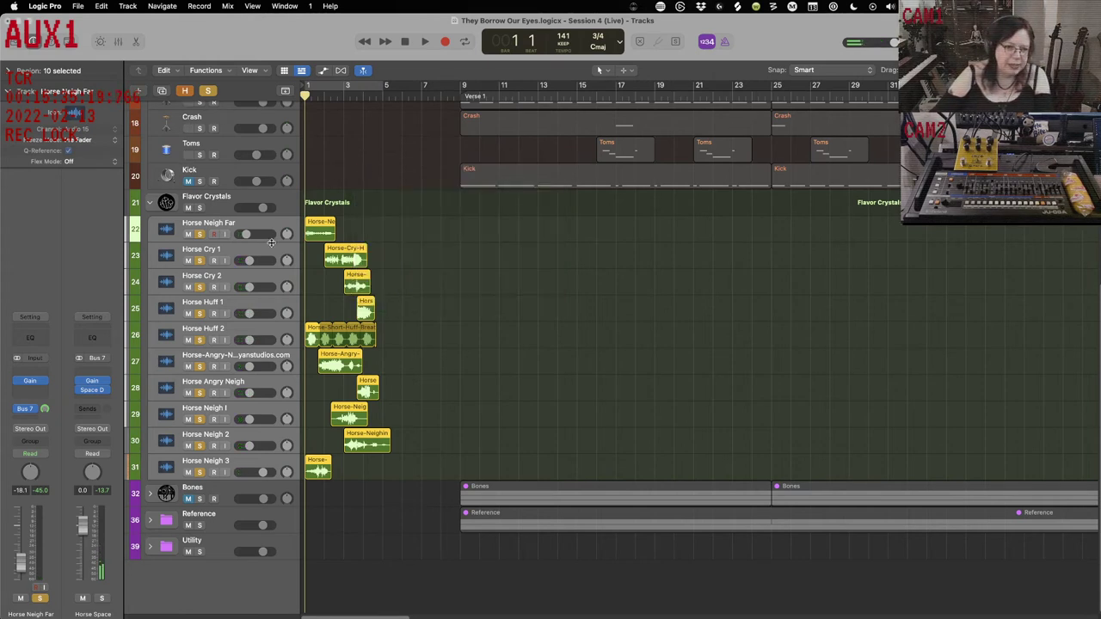
right_click(263, 468)
left_click(266, 470)
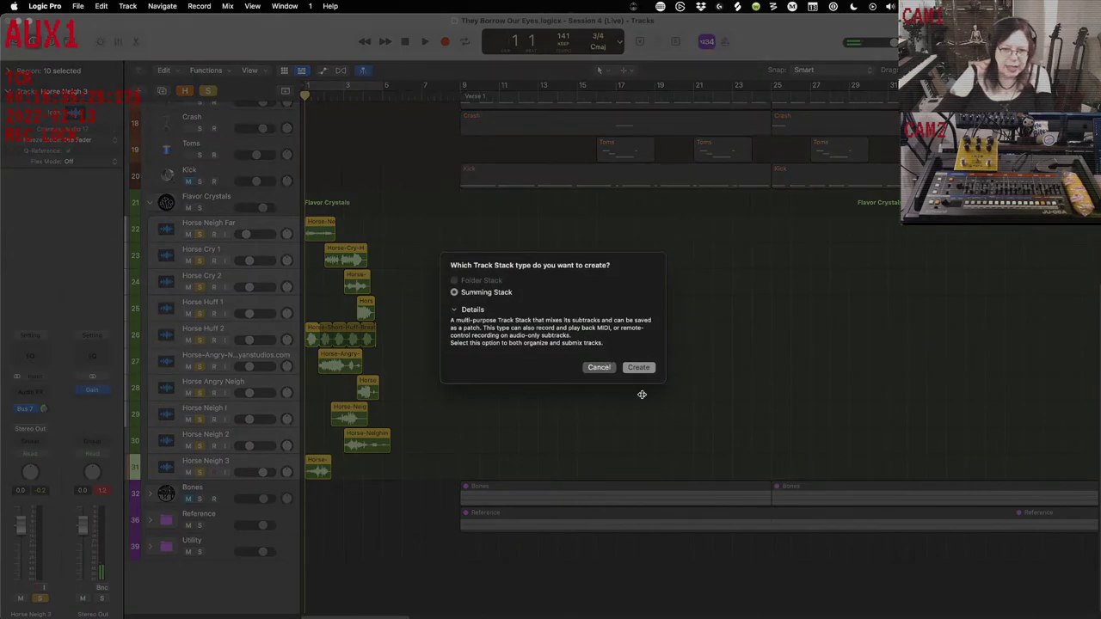
left_click(640, 368)
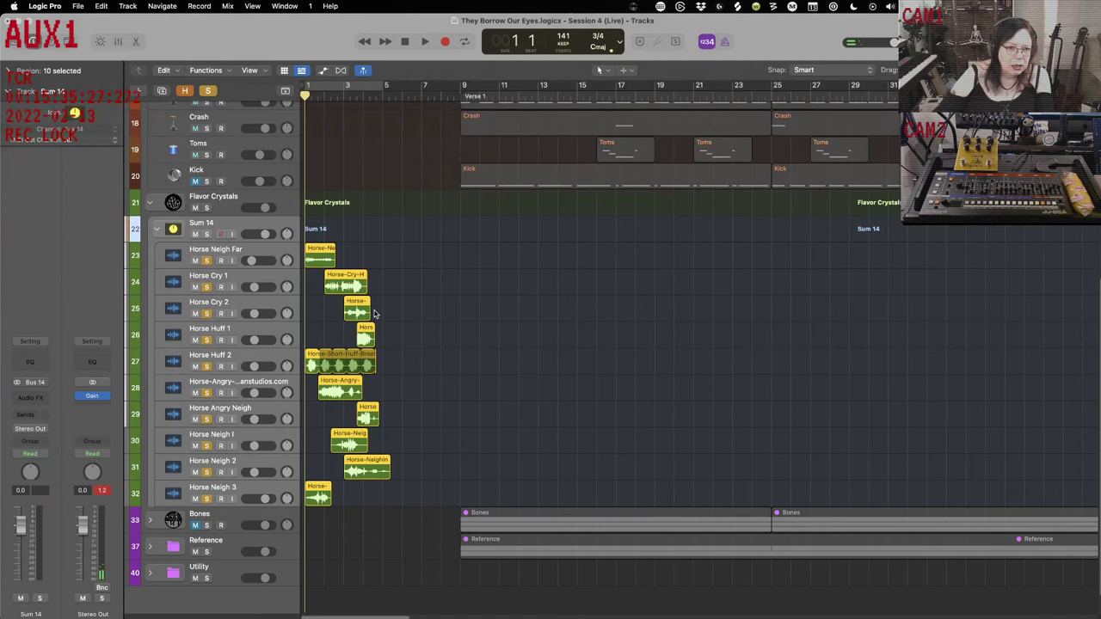
- Select only the new horse stack and lower its volume to -4.6 dB while the samples play
left_click(201, 223)
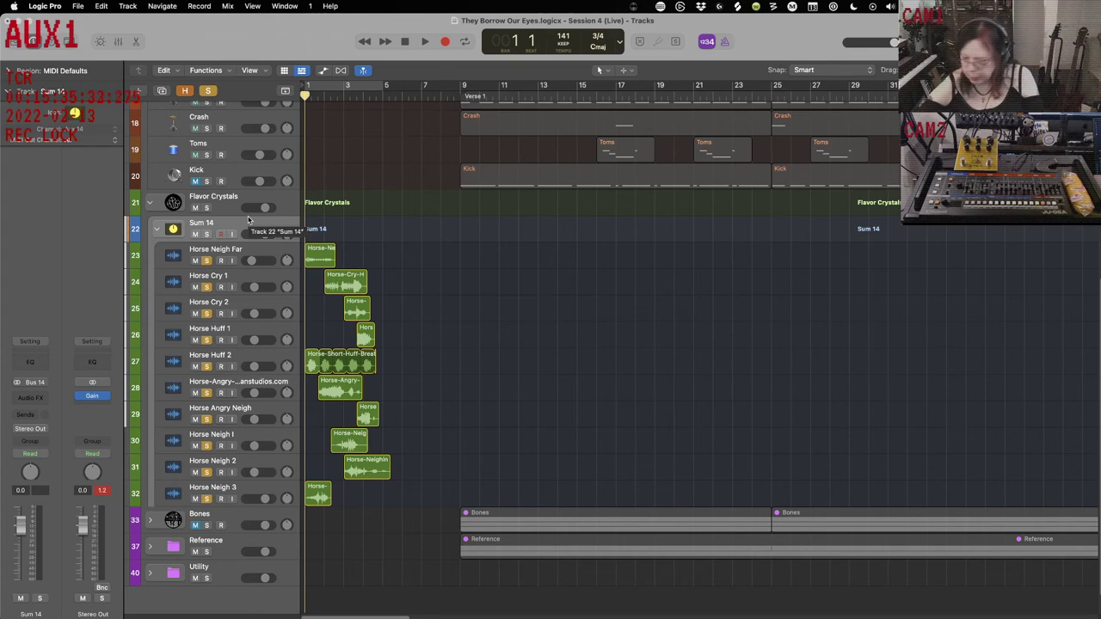
key("space")
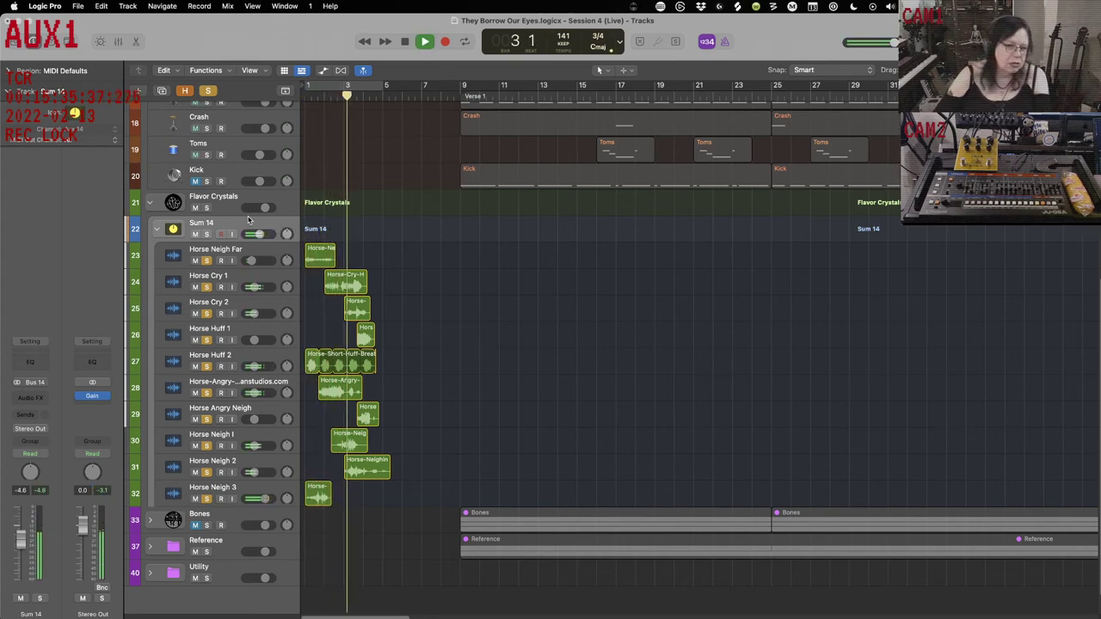
key("space")
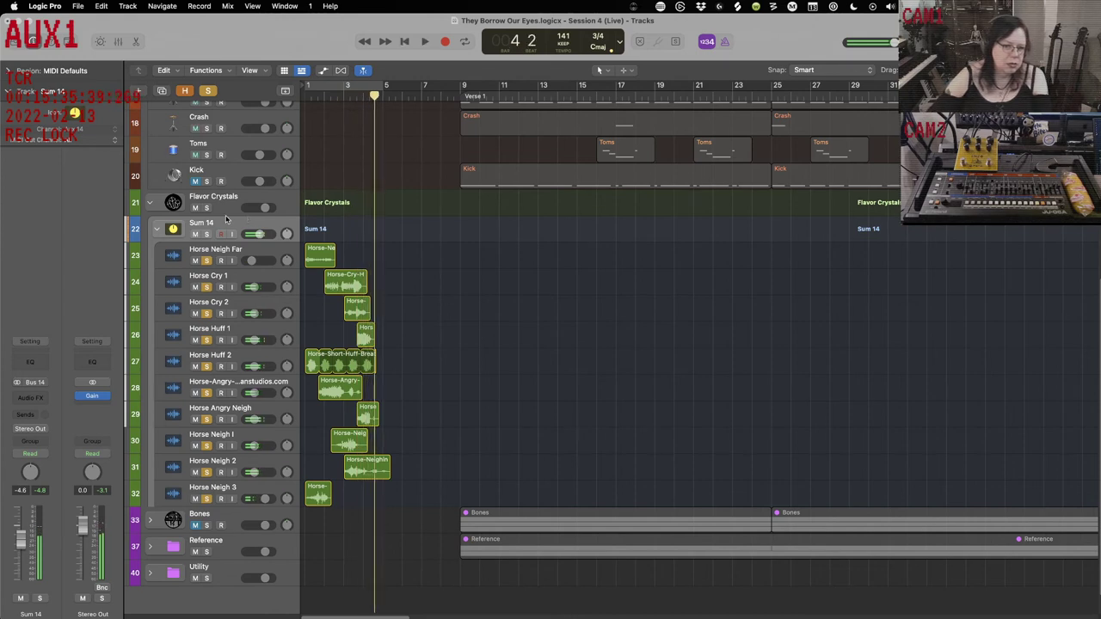
- Rename the horse summing stack as Goodbye Horses and collapse it
double_click(201, 224)
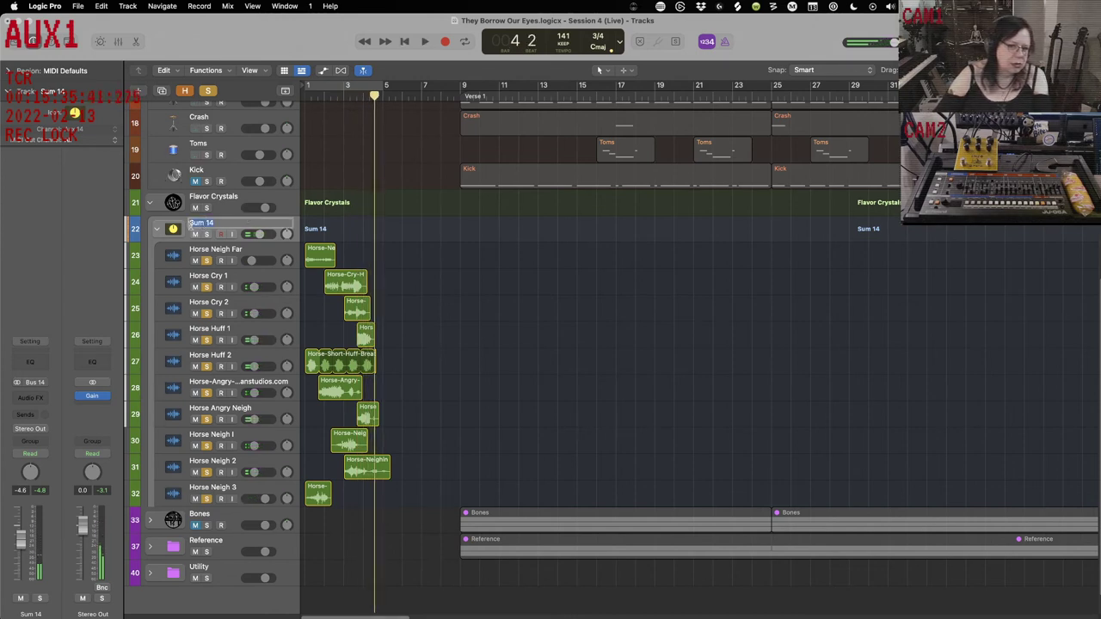
type("Goodbye")
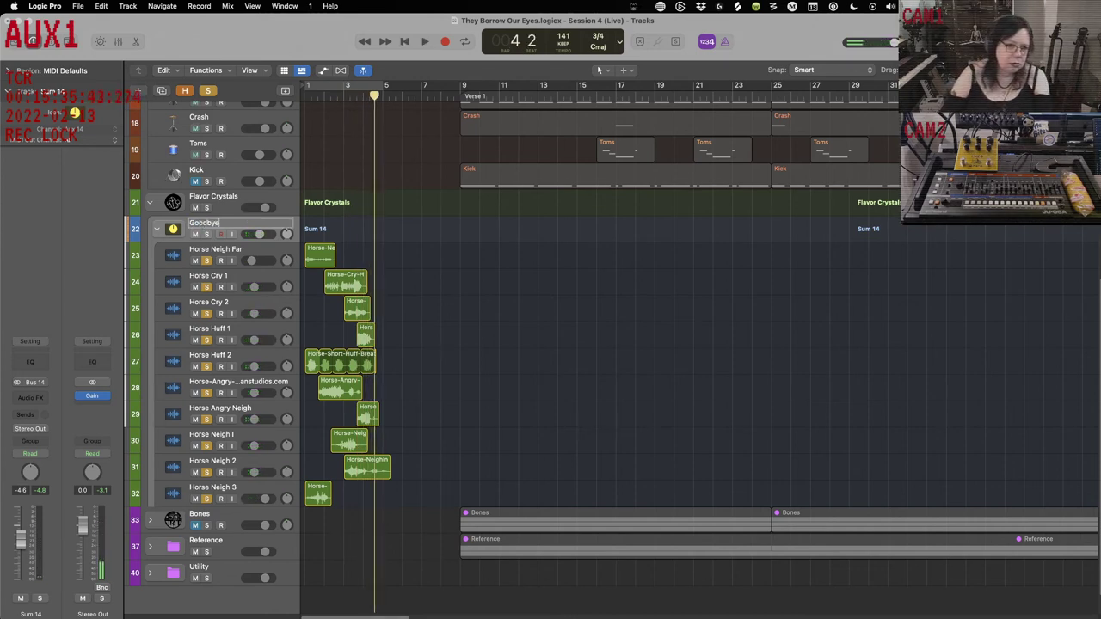
type(" Hor")
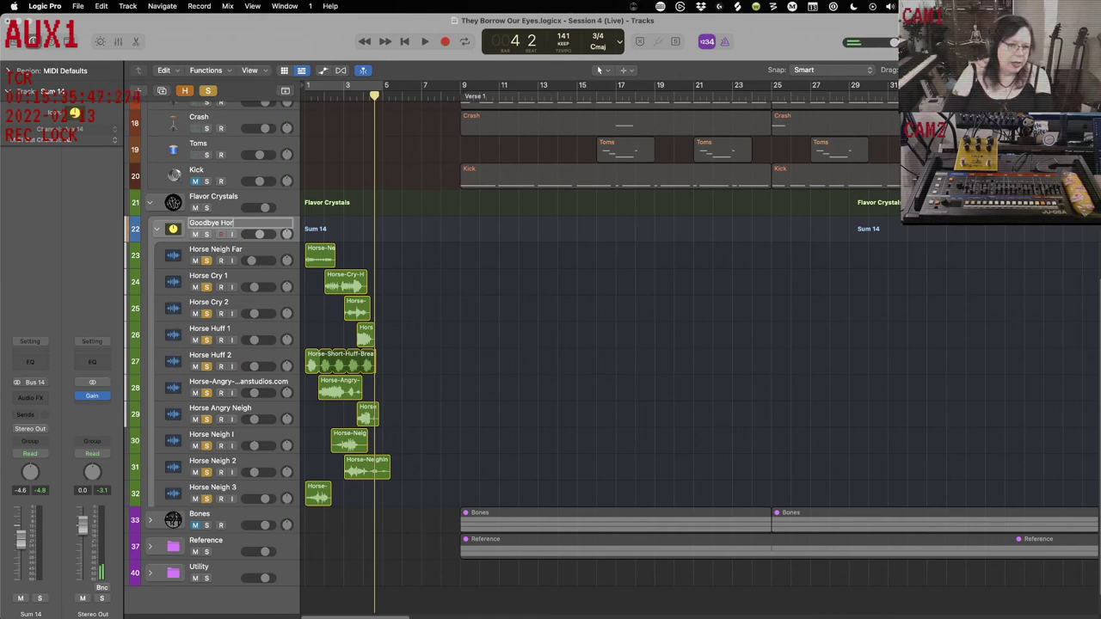
type("ses")
key("Return")
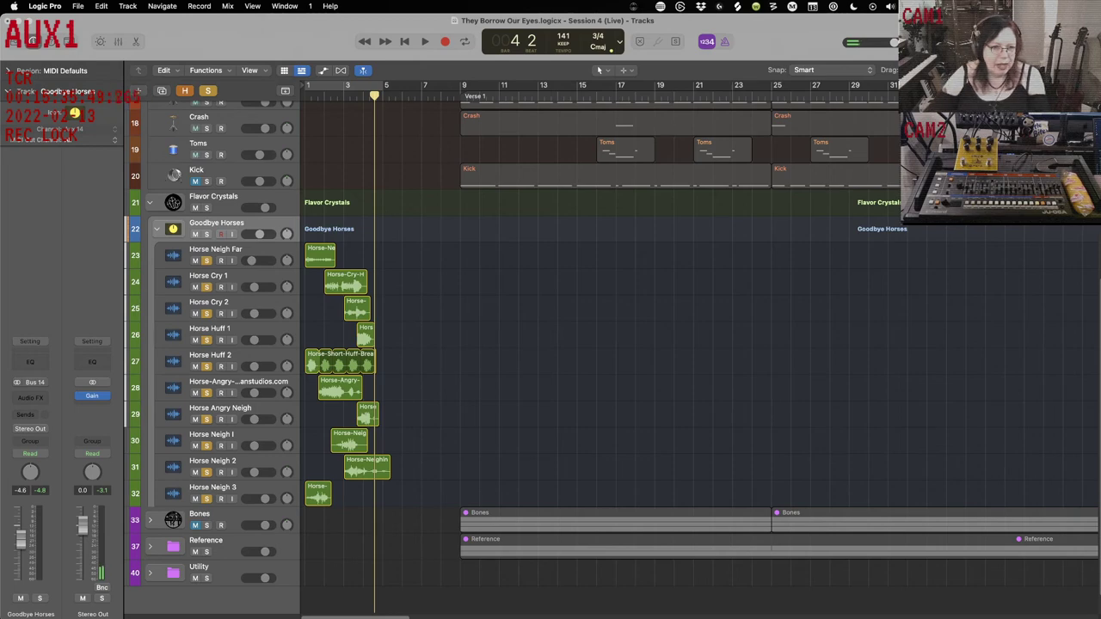
left_click(153, 231)
scroll(335, 264, "up", 2)
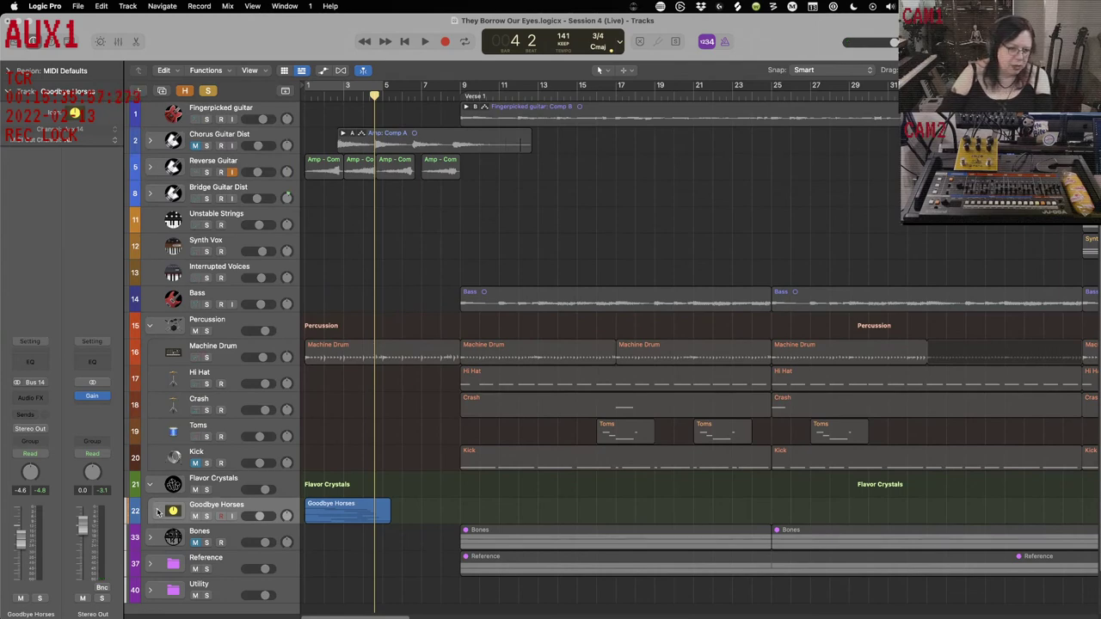
- Expand the Goodbye Horses stack and turn off solo and mute on all ten horse tracks
left_click(158, 513)
scroll(335, 332, "down", 10)
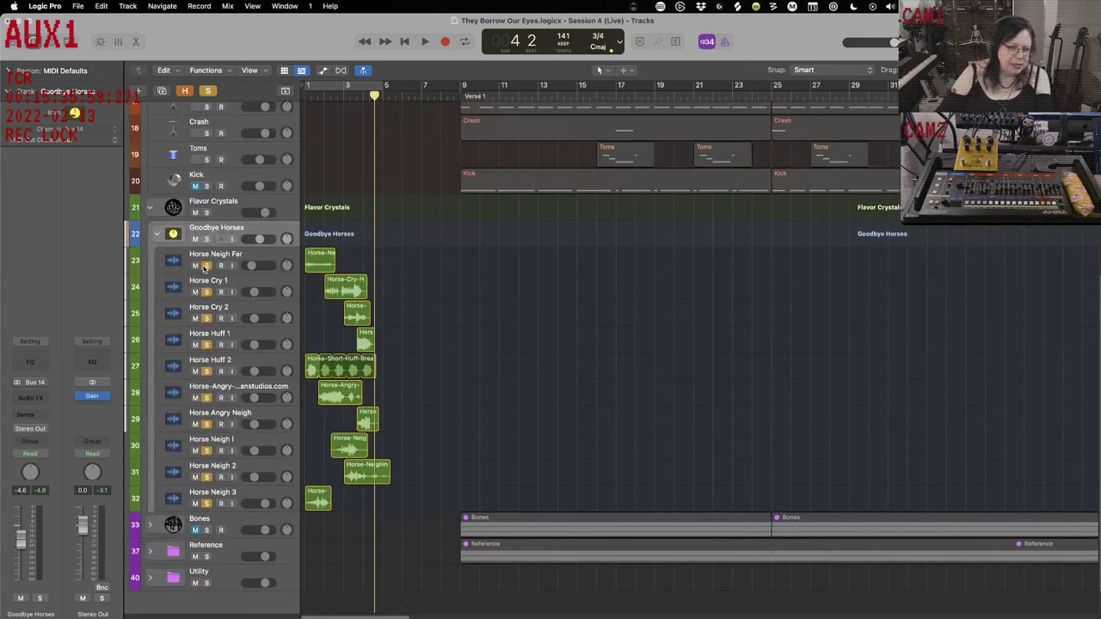
left_click_drag(209, 265, 219, 542)
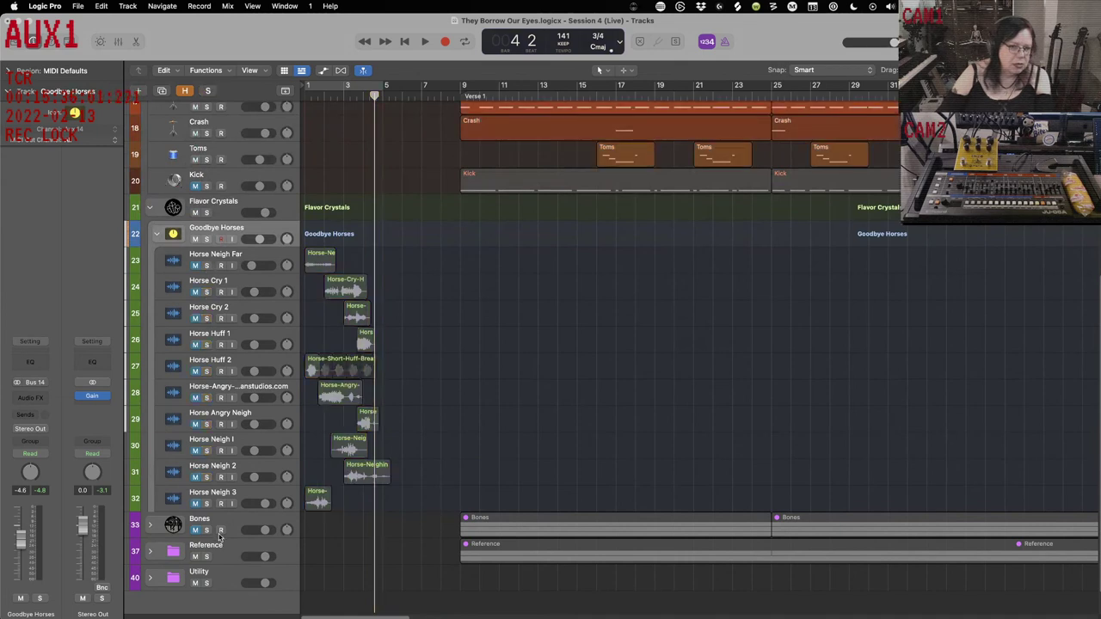
left_click_drag(197, 264, 196, 522)
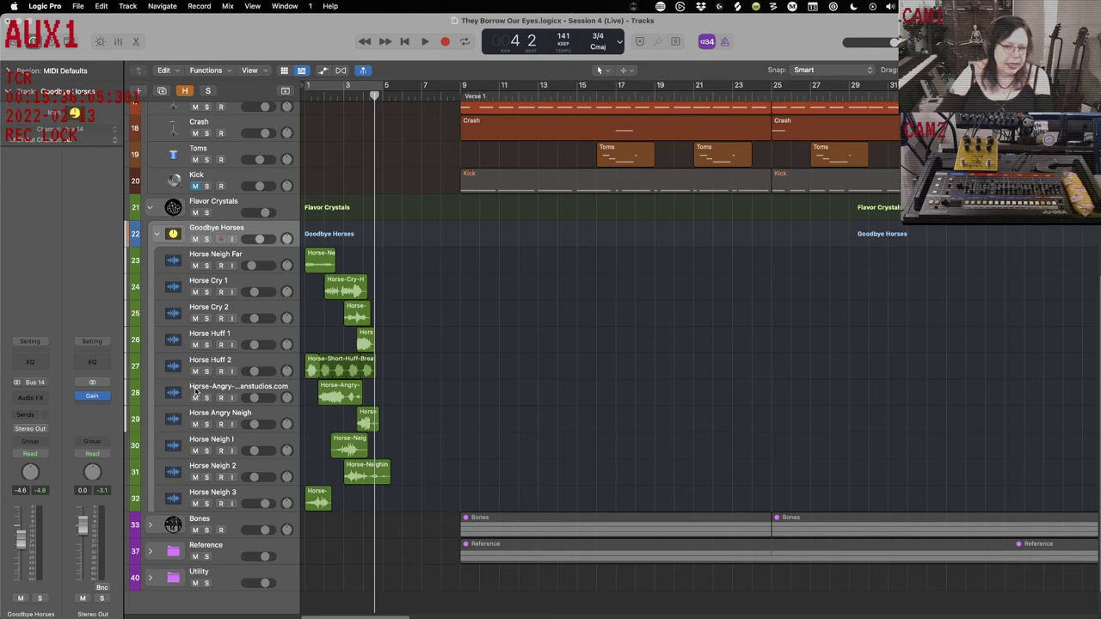
- Play the full arrangement from bar 1 into Verse 1 to hear the horses in the mix
key("Return")
scroll(223, 324, "up", 10)
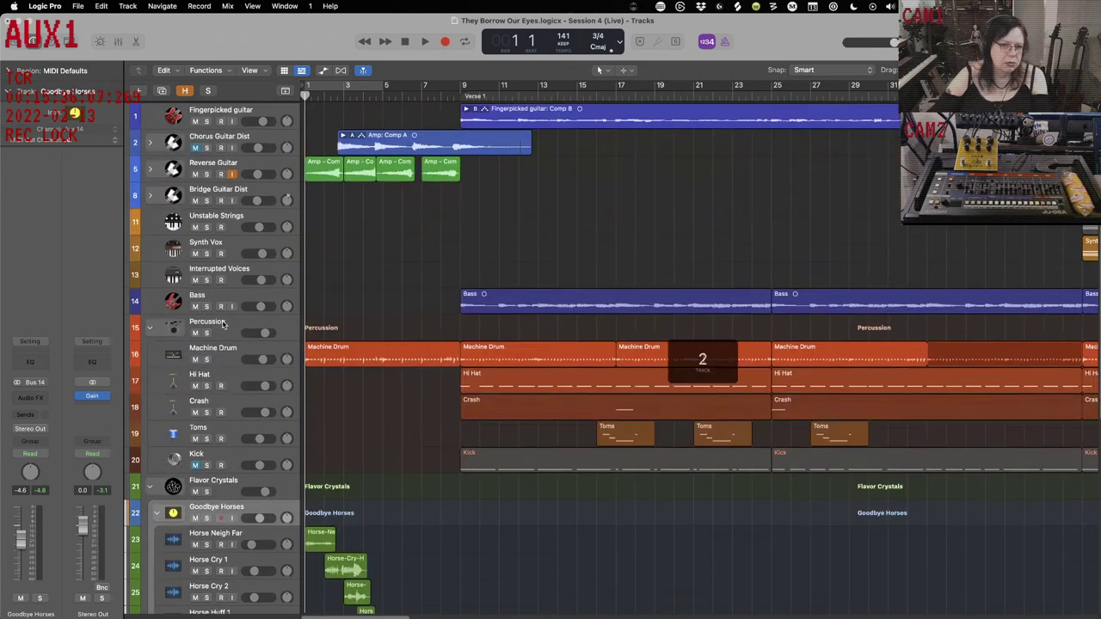
key("space")
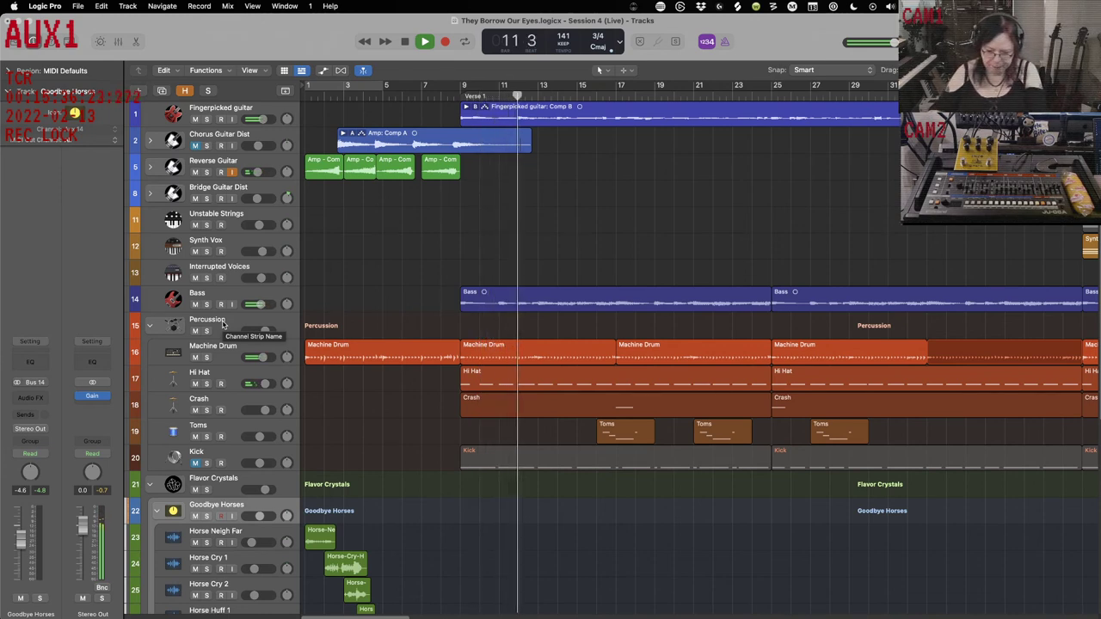
key("space")
- Extend the Horse Cry 2 region to bar 6 and repeat it there, and copy the Horse Neigh Far region to bars 5 and 8
scroll(321, 466, "down", 5)
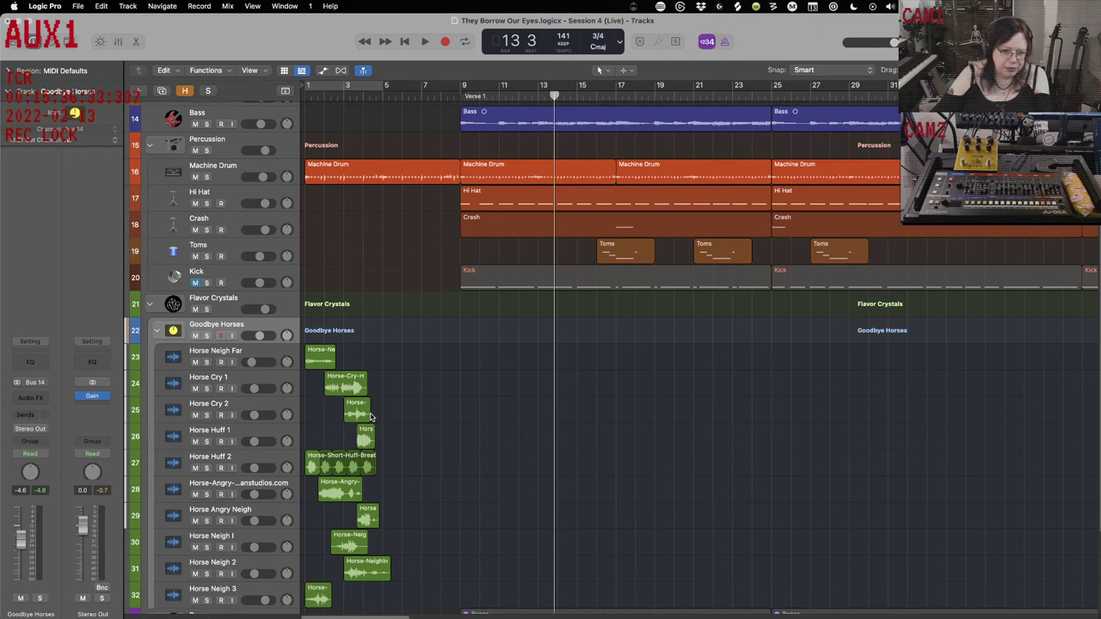
left_click_drag(372, 414, 416, 417)
left_click_drag(320, 356, 419, 356)
left_click_drag(391, 360, 457, 352)
- Copy the long-named Horse-Angry track's region to bars 3 and 8, the Horse Angry Neigh region to bar 6, and the Horse Neigh I region to bar 8
left_click_drag(342, 487, 488, 495)
left_click_drag(370, 513, 416, 514)
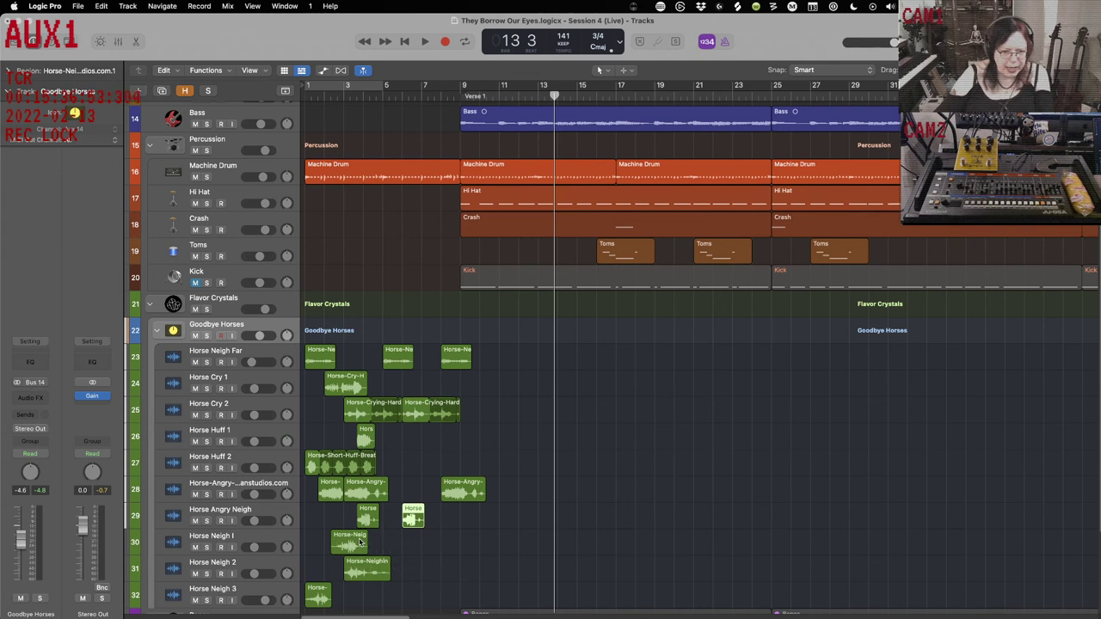
left_click_drag(362, 540, 465, 548)
- Copy the Horse Neigh 2 region to bar 5 and the Horse Neigh 3 region further along its track
scroll(398, 558, "down", 3)
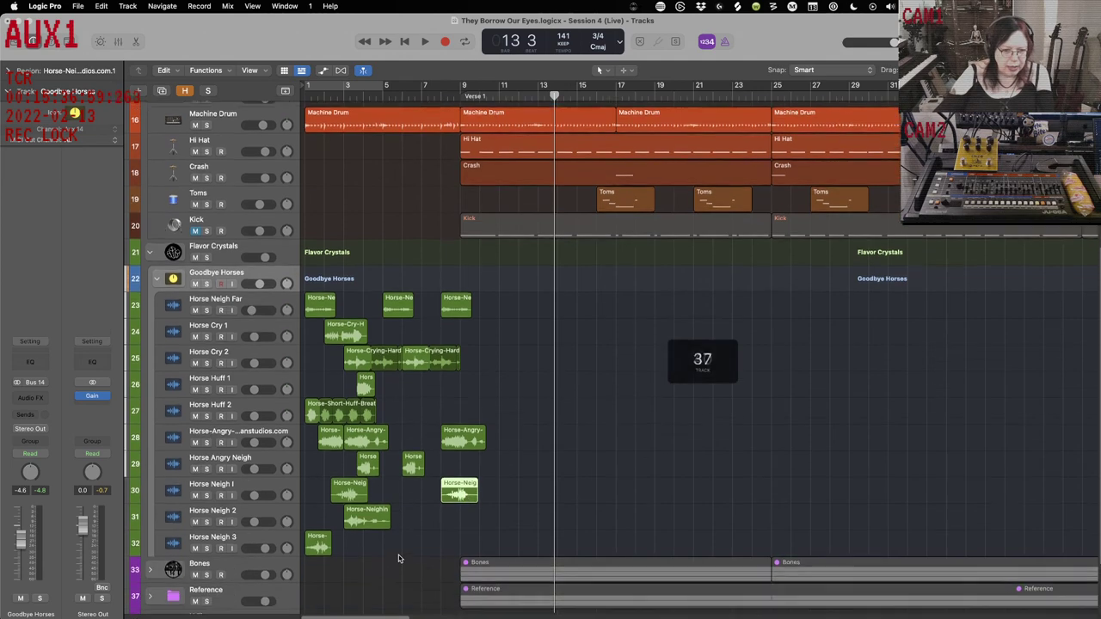
left_click_drag(374, 476, 413, 482)
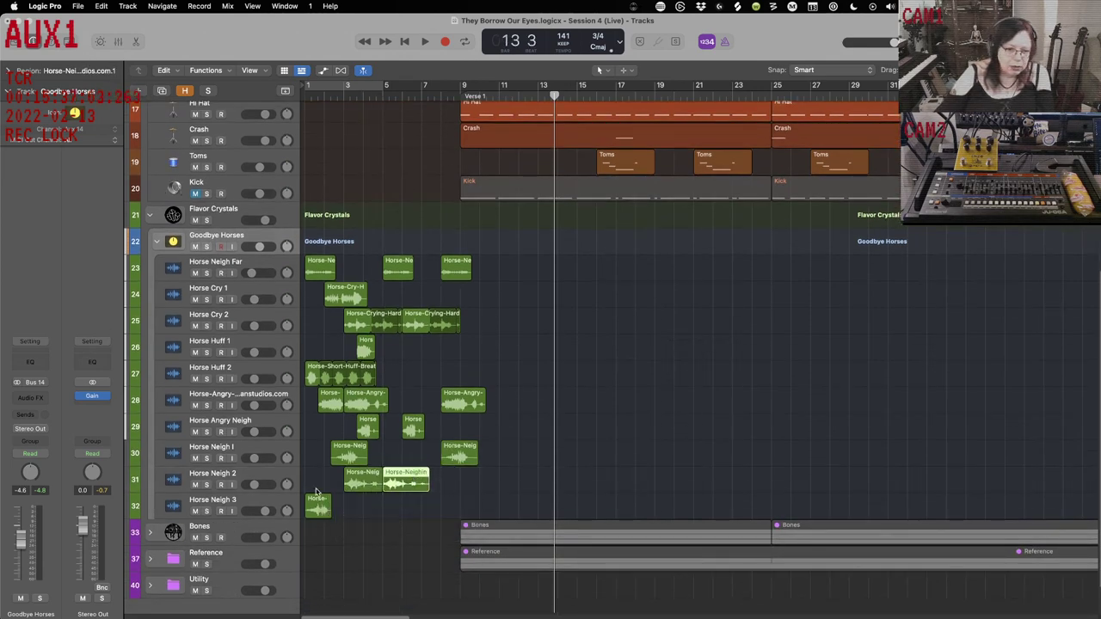
left_click_drag(315, 499, 455, 516)
- Play the arrangement from the beginning to about bar 12 to check the added horse copies
scroll(413, 353, "up", 10)
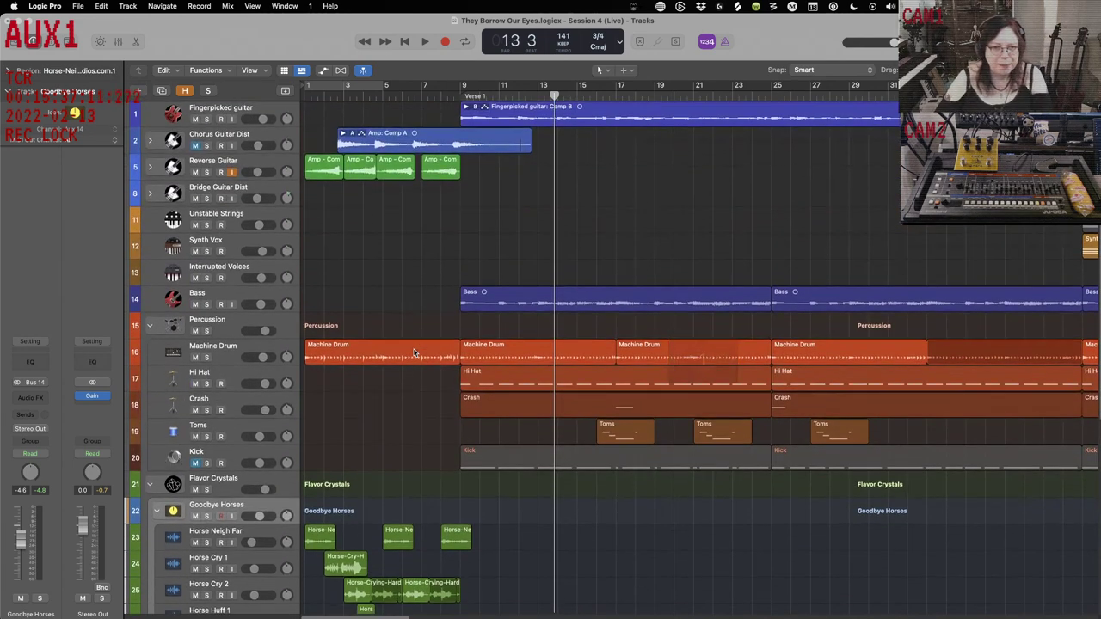
key("Return")
key("space")
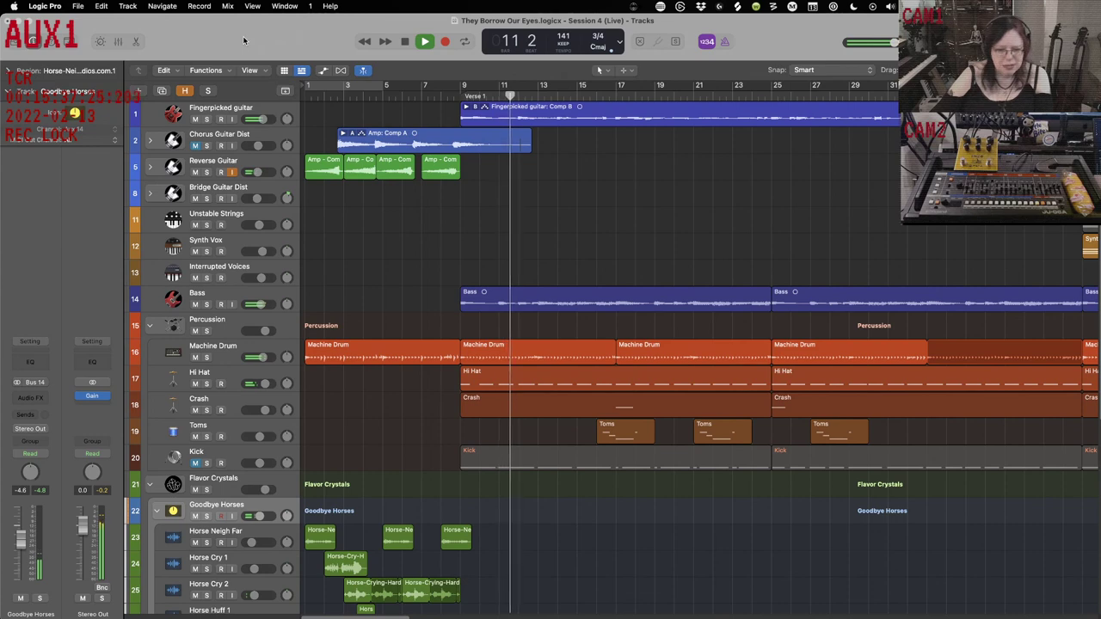
key("space")
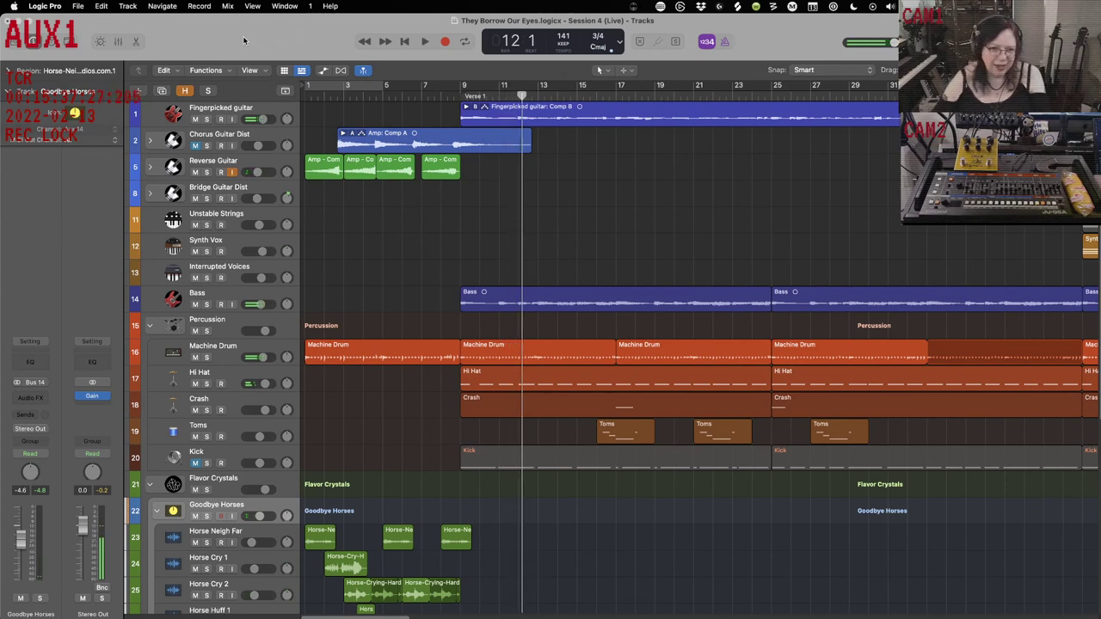